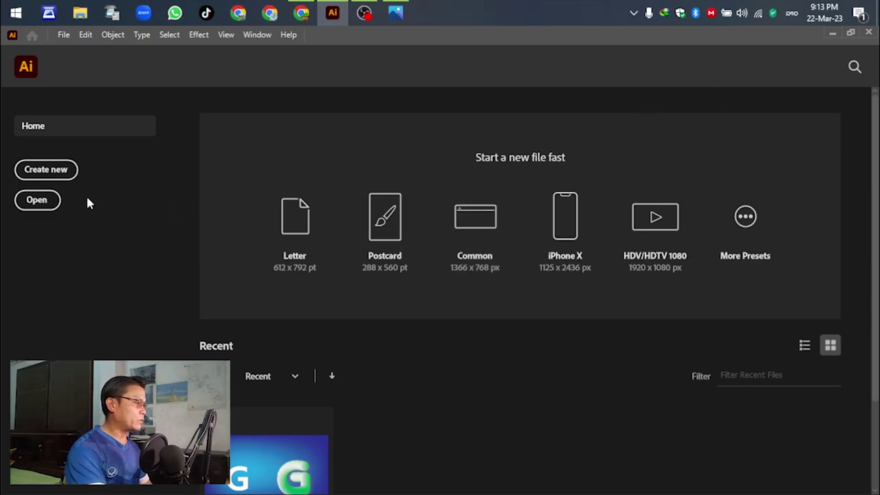
Create a new 1920 x 1080 px landscape document in CMYK Color
{"action": "left_click", "coordinate": [61, 177]}
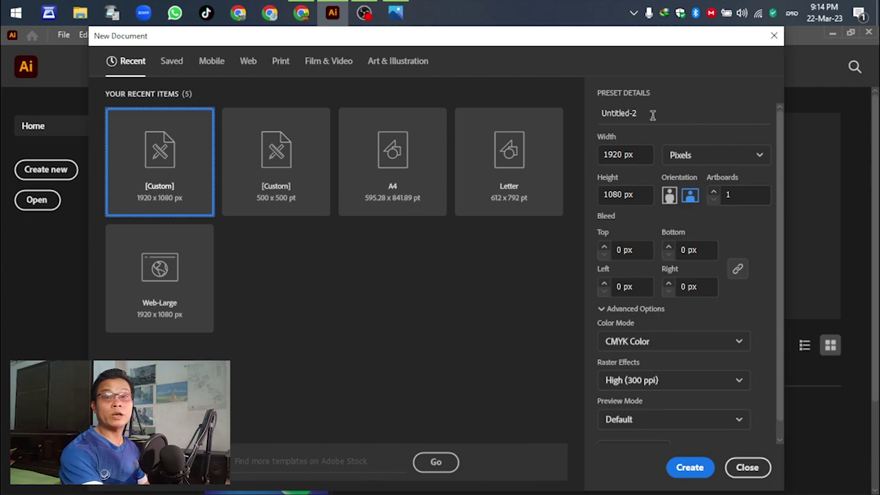
{"action": "left_click", "coordinate": [690, 467]}
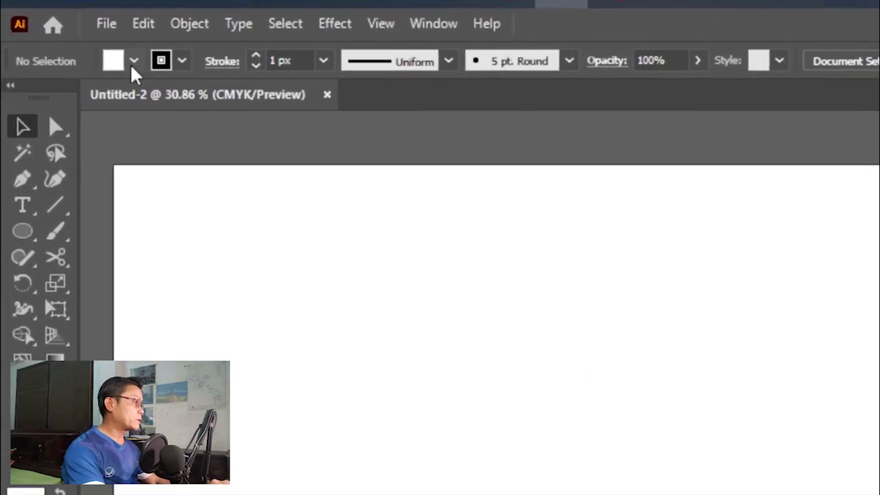
Draw a rectangle with a dark blue fill covering the entire artboard
{"action": "left_click", "coordinate": [132, 61]}
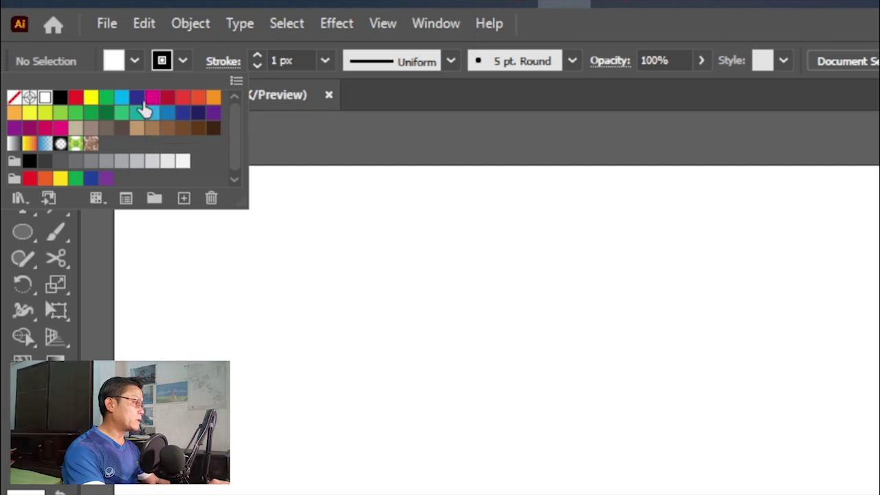
{"action": "left_click", "coordinate": [137, 99]}
{"action": "left_click", "coordinate": [326, 141]}
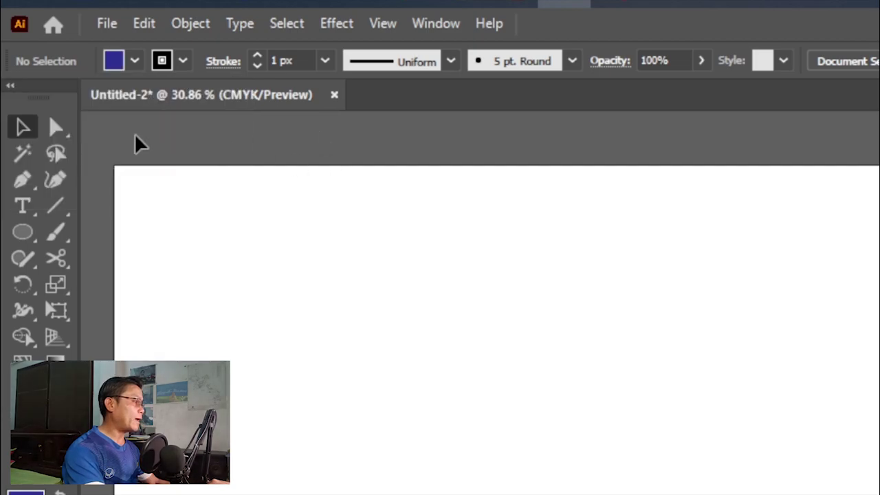
{"action": "left_click", "coordinate": [23, 232]}
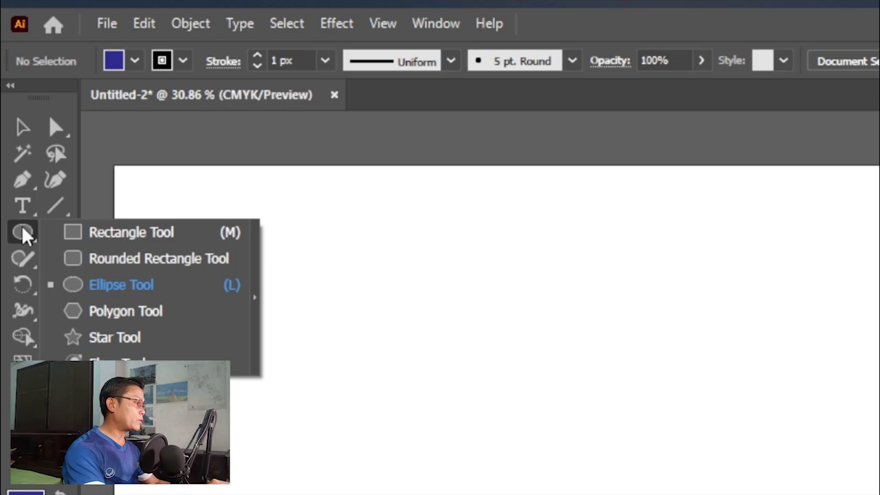
{"action": "left_click", "coordinate": [147, 234]}
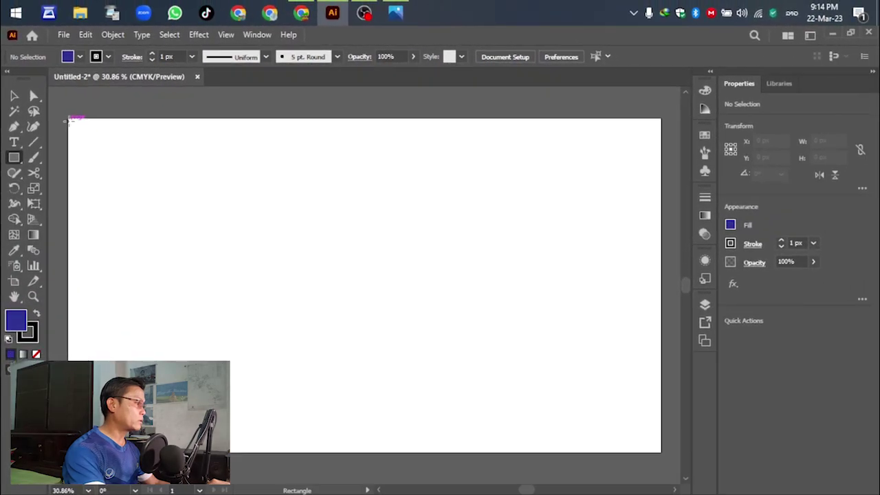
{"action": "left_click_drag", "start_coordinate": [97, 149], "coordinate": [380, 326]}
{"action": "left_click_drag", "start_coordinate": [262, 240], "coordinate": [660, 450]}
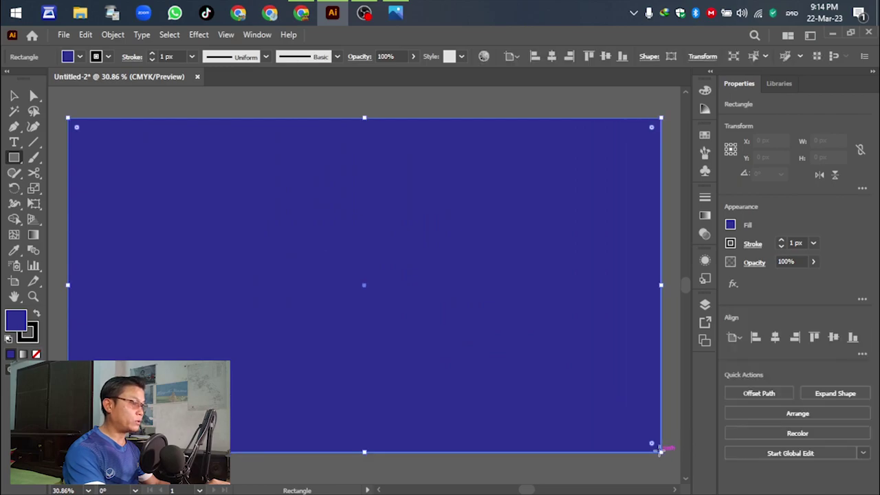
Remove the stroke from the dark blue background rectangle and deselect it
{"action": "left_click", "coordinate": [14, 95]}
{"action": "left_click", "coordinate": [81, 101]}
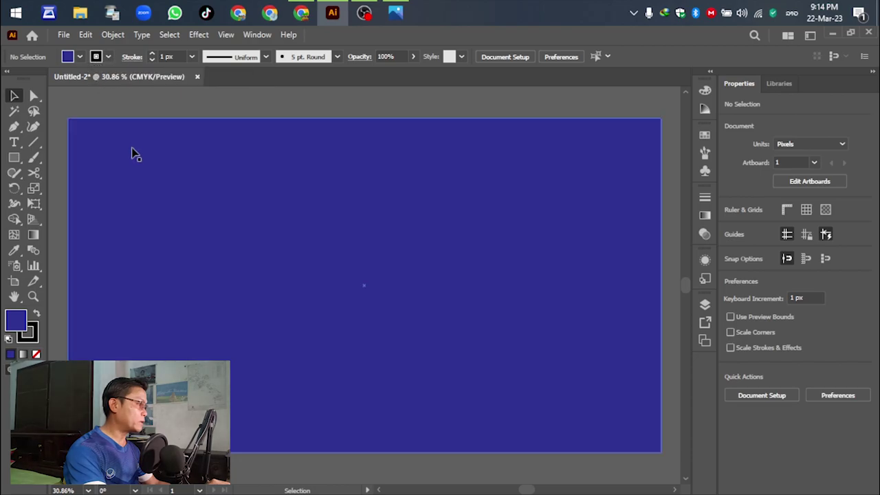
{"action": "left_click", "coordinate": [134, 150]}
{"action": "left_click", "coordinate": [108, 56]}
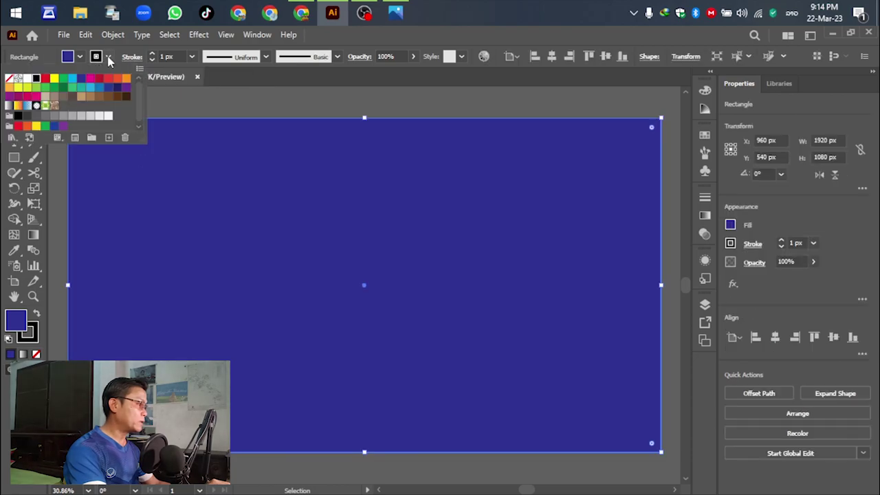
{"action": "left_click", "coordinate": [9, 79]}
{"action": "left_click", "coordinate": [192, 102]}
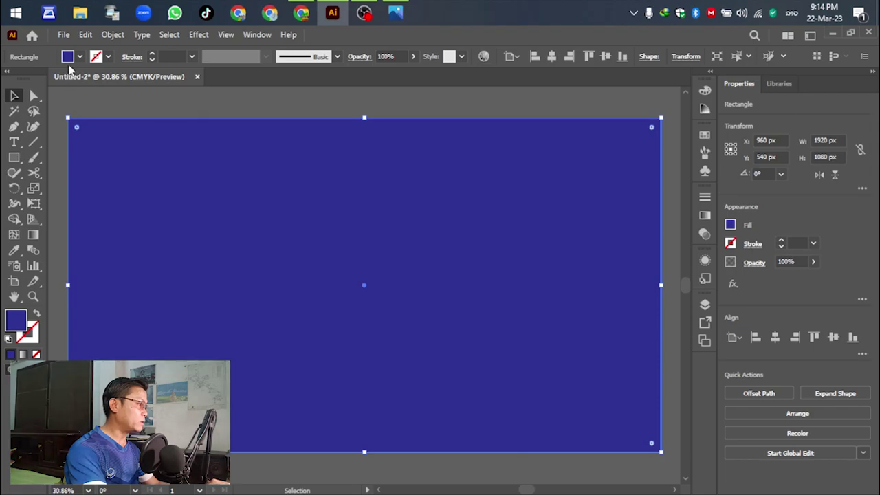
{"action": "left_click", "coordinate": [84, 104]}
Add a light blue mesh point left of centre on the background rectangle with the Mesh tool
{"action": "left_click", "coordinate": [79, 56]}
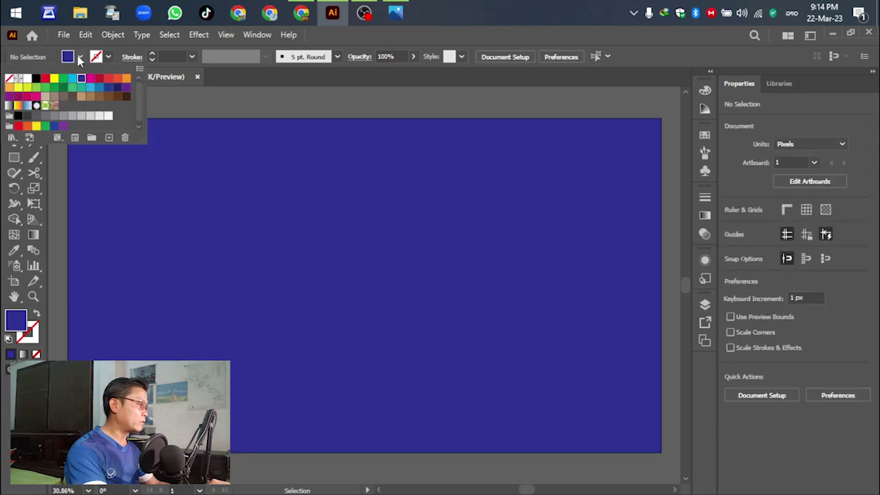
{"action": "left_click", "coordinate": [90, 90]}
{"action": "left_click", "coordinate": [179, 103]}
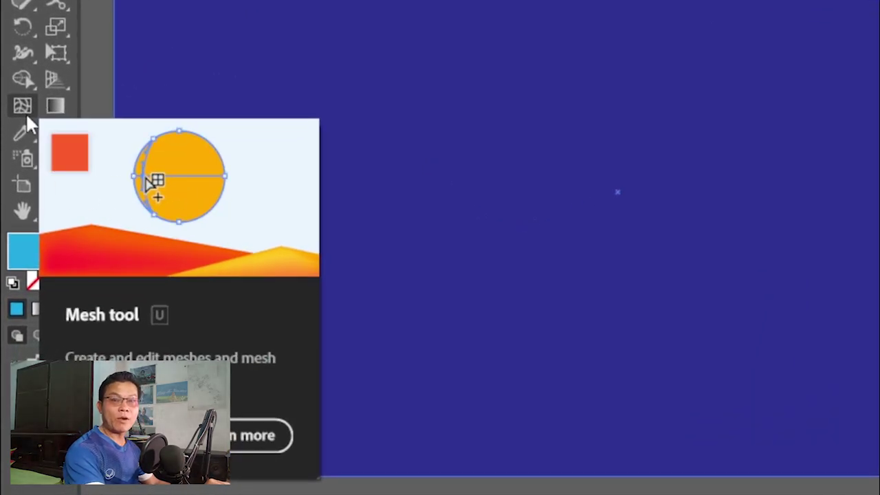
{"action": "left_click", "coordinate": [25, 110]}
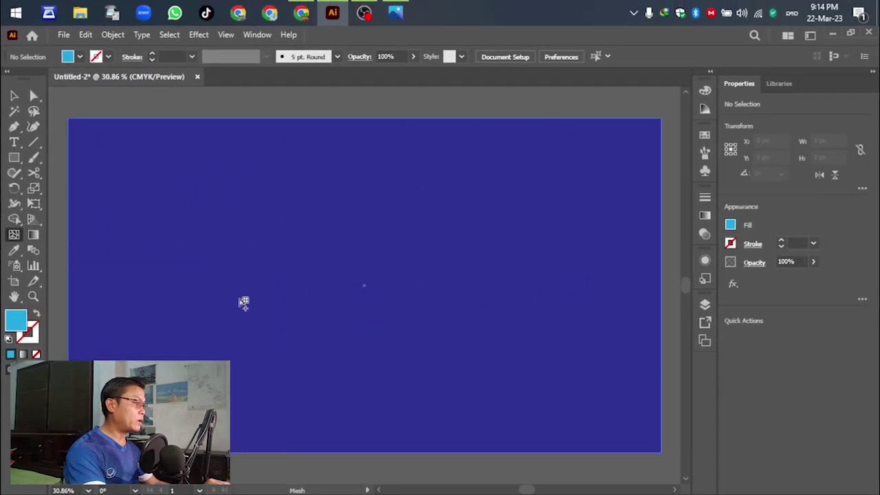
{"action": "left_click", "coordinate": [240, 298]}
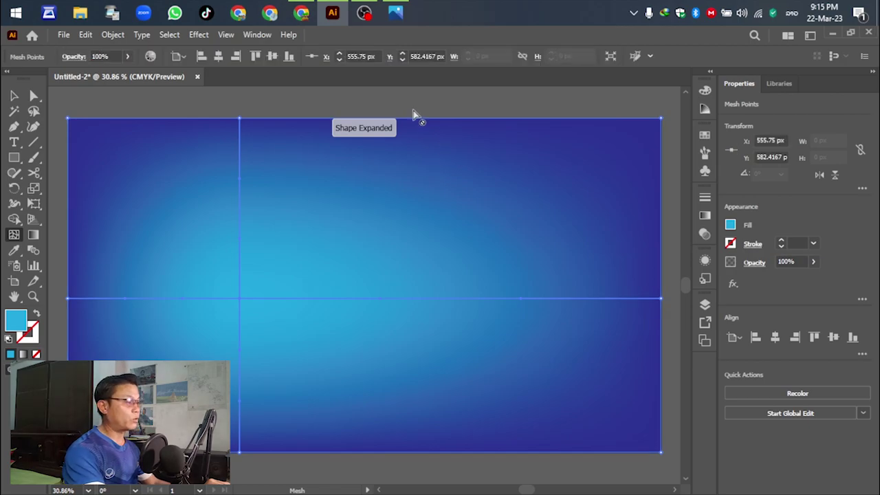
{"action": "left_click", "coordinate": [15, 97]}
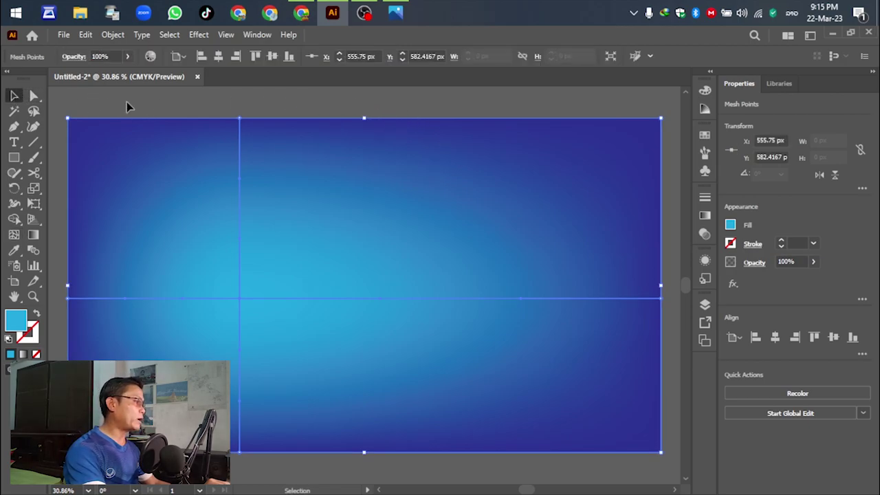
{"action": "left_click", "coordinate": [127, 102]}
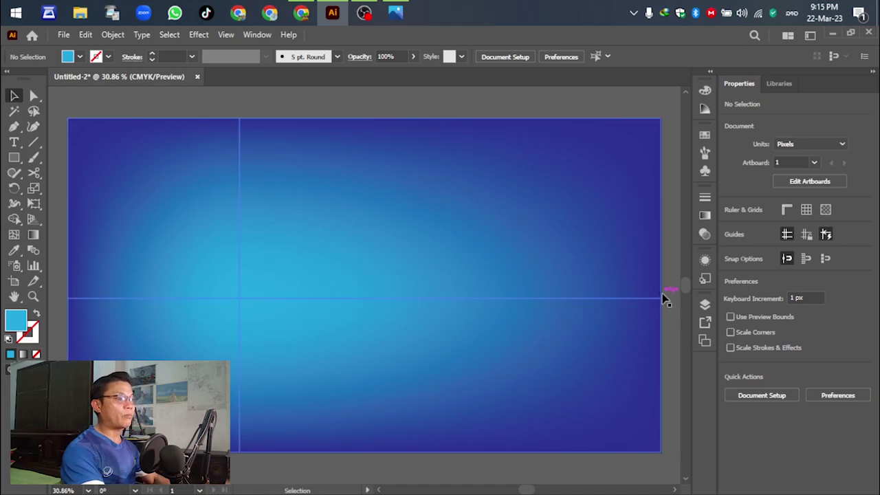
Lock the background layer and add a new layer above it
{"action": "left_click", "coordinate": [704, 305]}
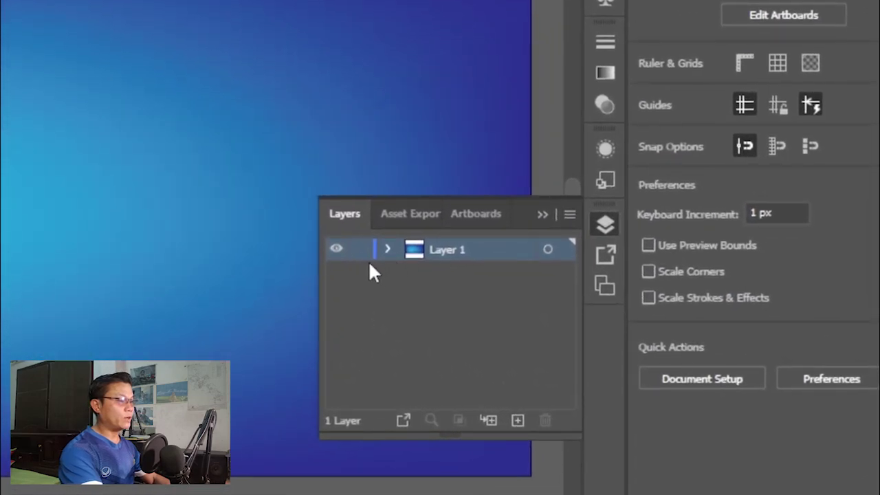
{"action": "left_click", "coordinate": [518, 419]}
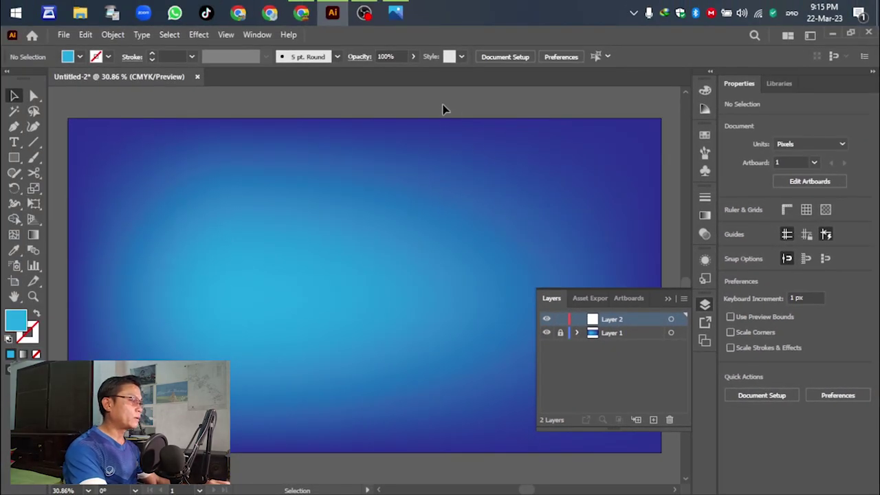
Add the letter "G" in Myriad Pro on the new layer, scale it to about 815 px font size, and move it slightly down and right
{"action": "left_click", "coordinate": [12, 145]}
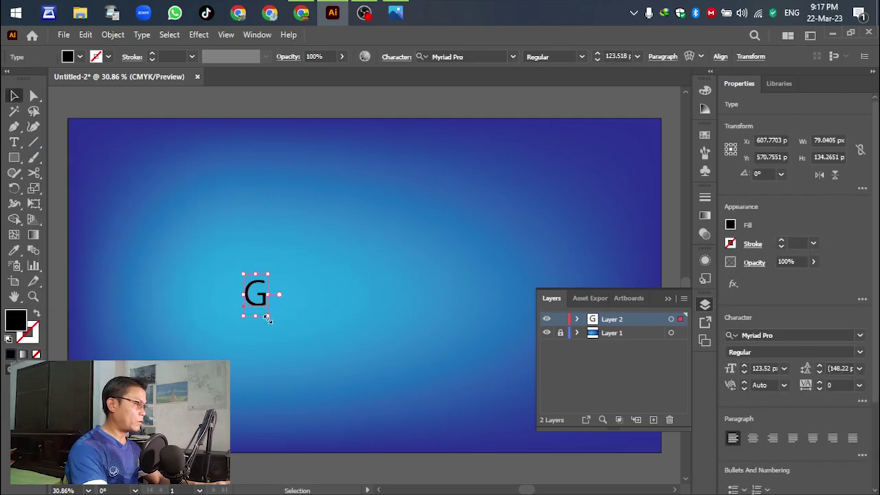
{"action": "left_click_drag", "start_coordinate": [266, 318], "coordinate": [386, 433]}
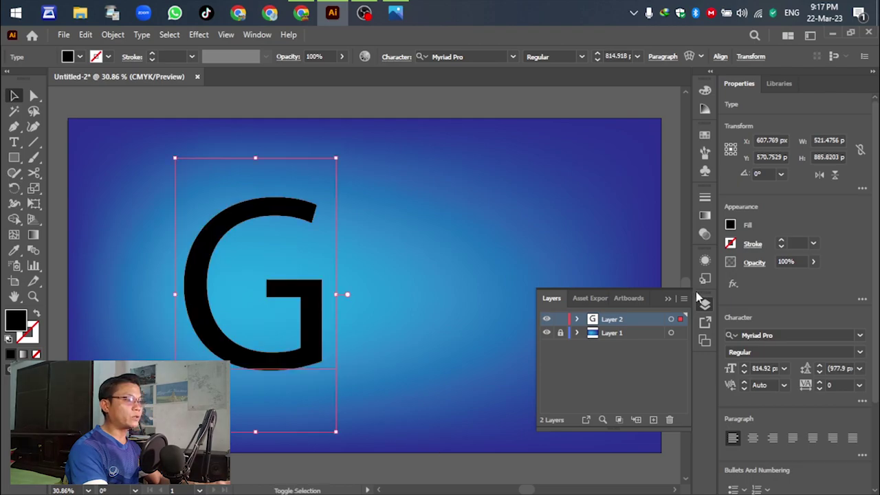
{"action": "left_click", "coordinate": [709, 304]}
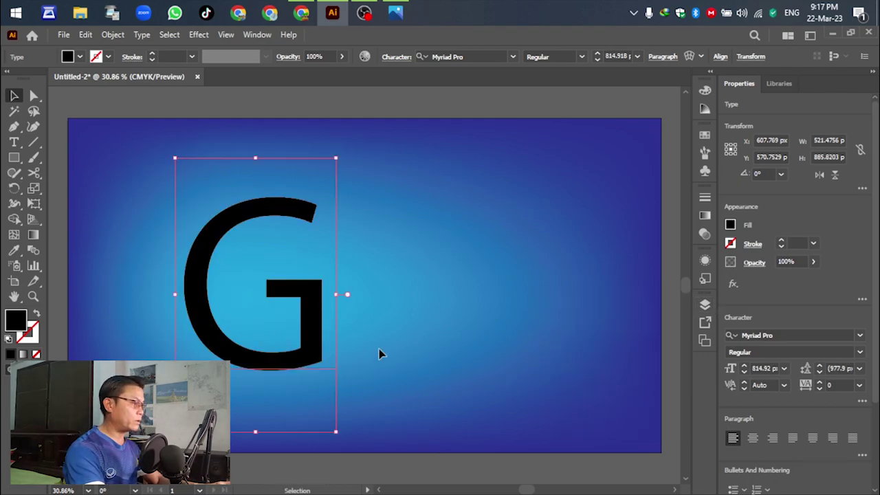
{"action": "left_click_drag", "start_coordinate": [312, 341], "coordinate": [328, 371]}
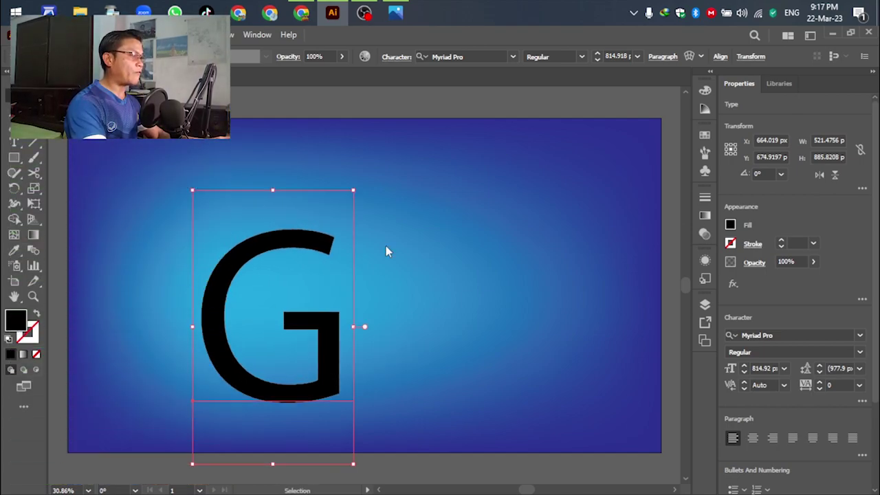
Change the letter G's fill colour to white
{"action": "double_click", "coordinate": [730, 225]}
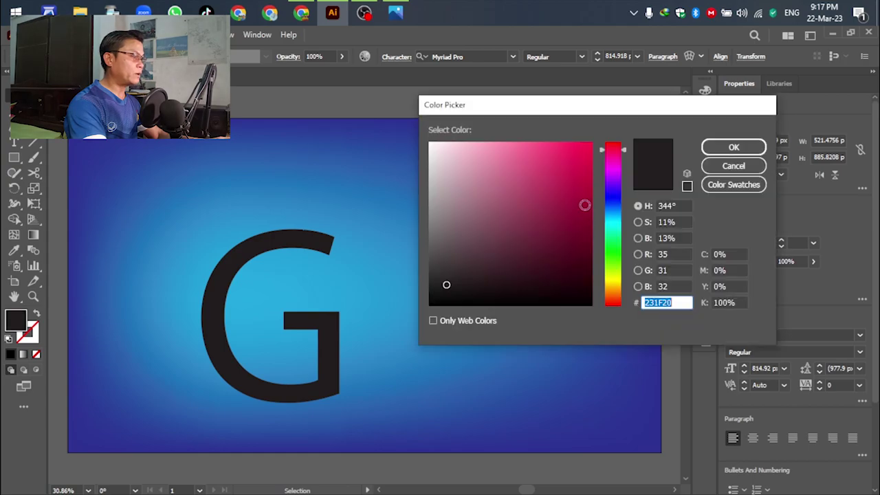
{"action": "left_click", "coordinate": [431, 145]}
{"action": "key", "text": "Return"}
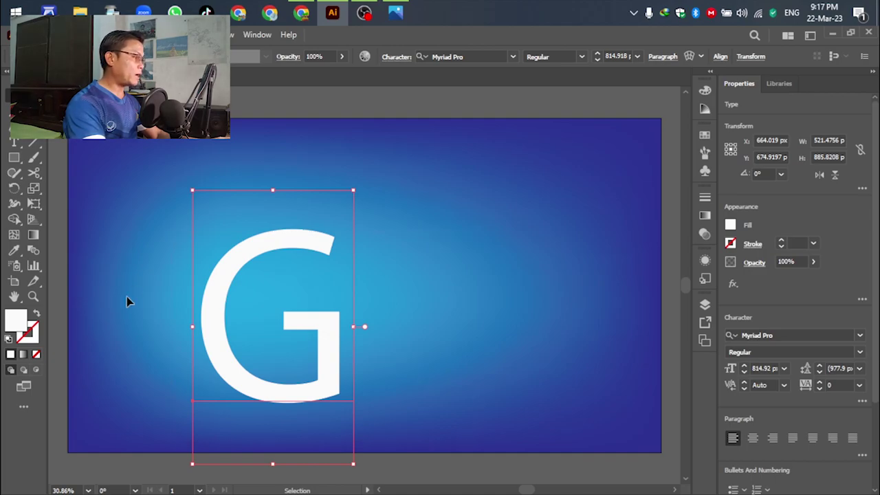
Remove the letter G's fill, give it a white 3 px stroke, and deselect it
{"action": "left_click", "coordinate": [37, 354]}
{"action": "key", "text": "x"}
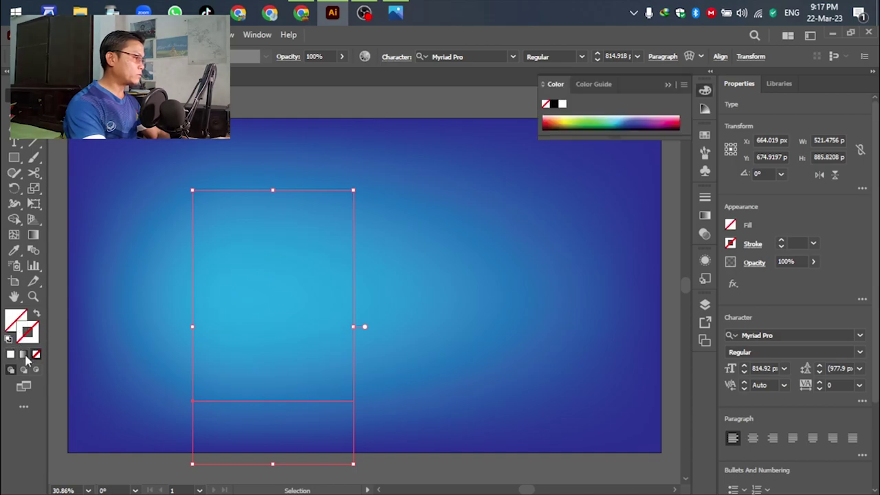
{"action": "left_click", "coordinate": [11, 354]}
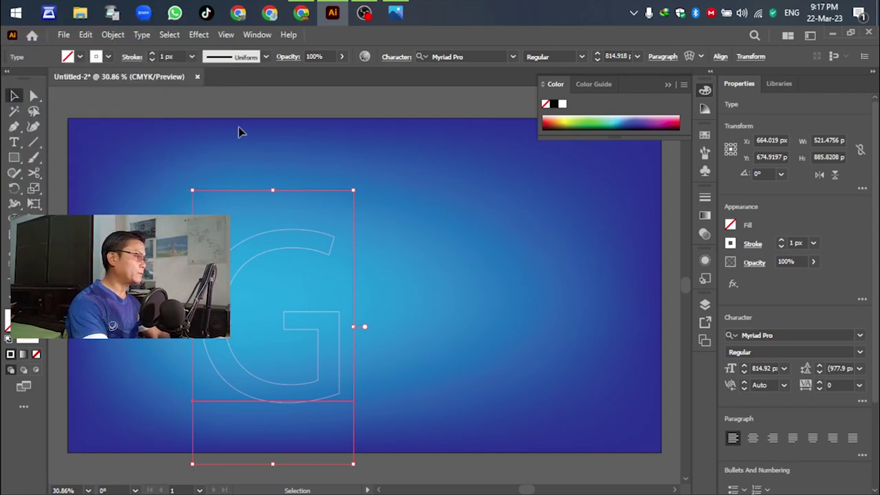
{"action": "left_click", "coordinate": [152, 55]}
{"action": "left_click", "coordinate": [151, 55]}
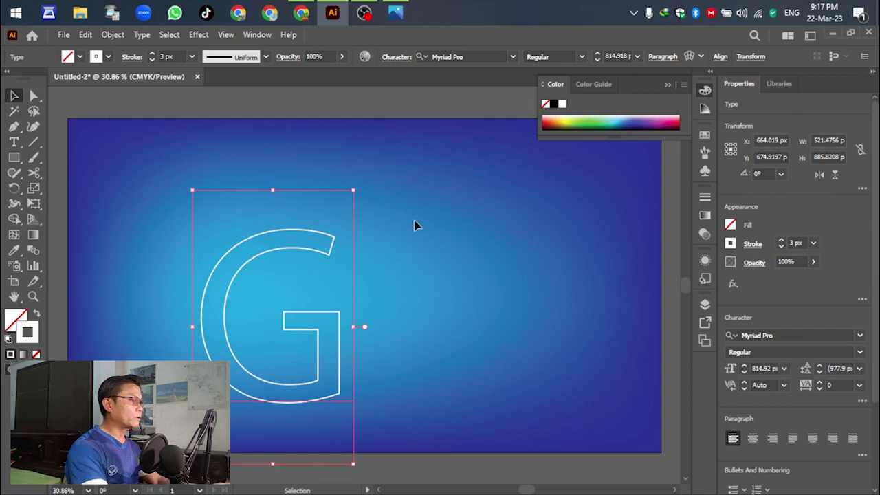
{"action": "left_click", "coordinate": [453, 253]}
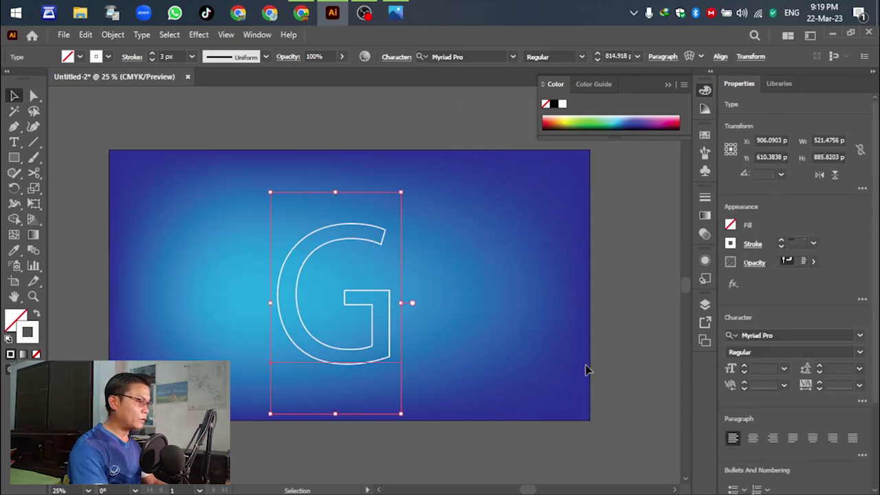
{"action": "left_click", "coordinate": [633, 301]}
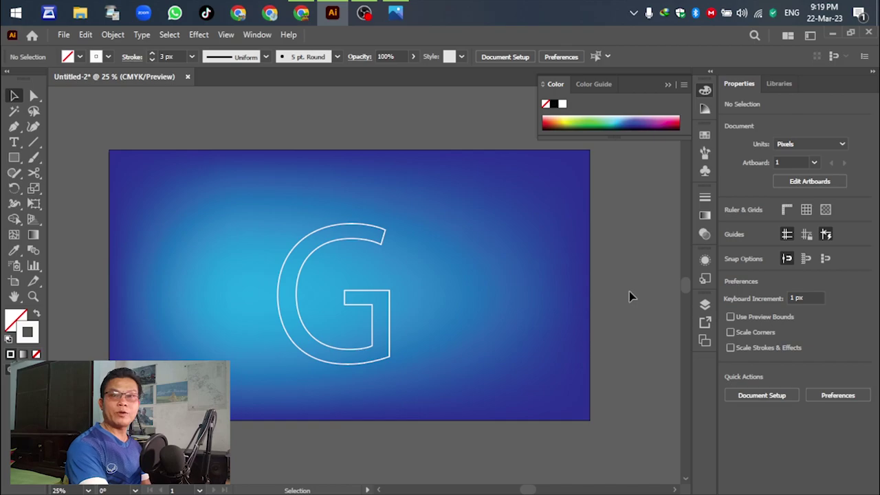
Convert the letter G to outlines and ungroup the resulting group
{"action": "left_click", "coordinate": [366, 243]}
{"action": "right_click", "coordinate": [364, 245]}
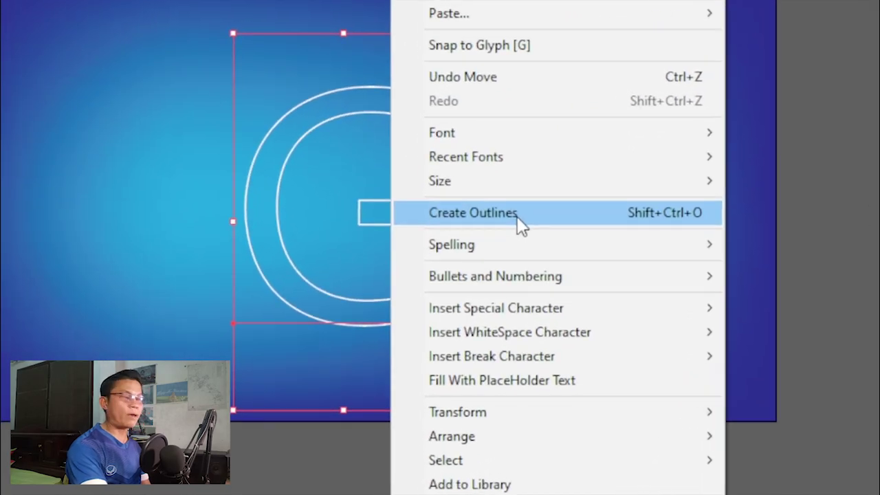
{"action": "left_click", "coordinate": [517, 215]}
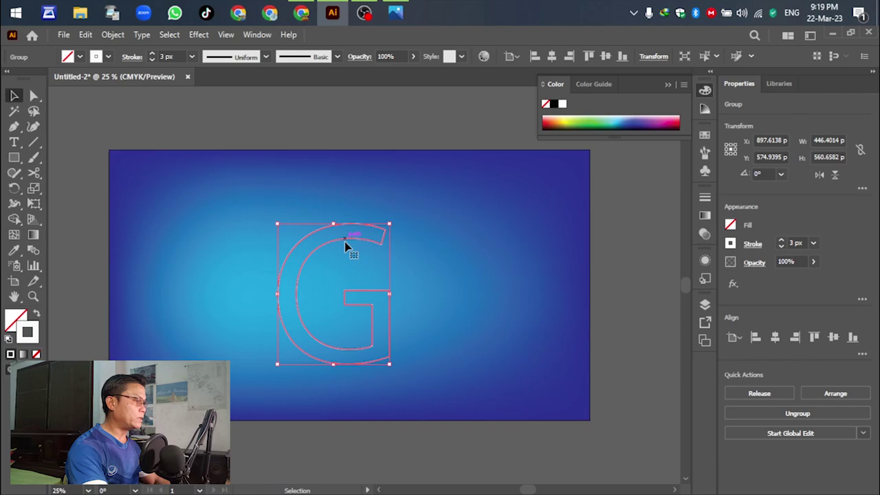
{"action": "right_click", "coordinate": [347, 247]}
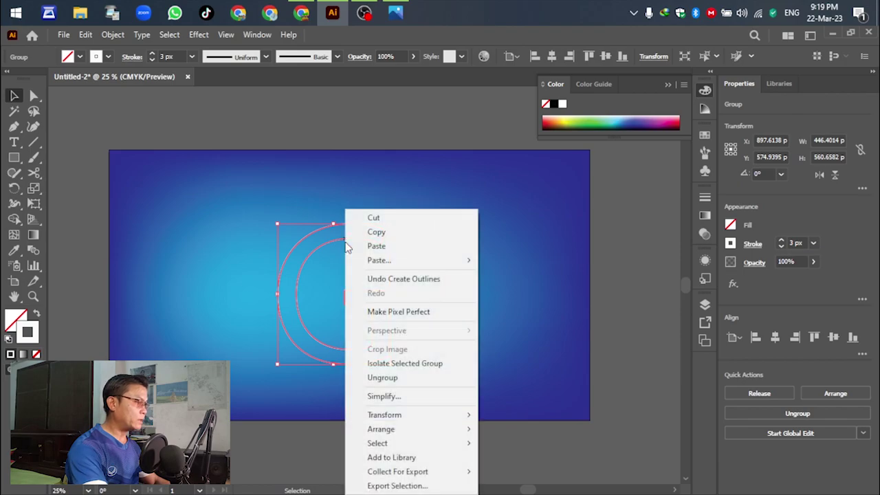
{"action": "left_click", "coordinate": [374, 378]}
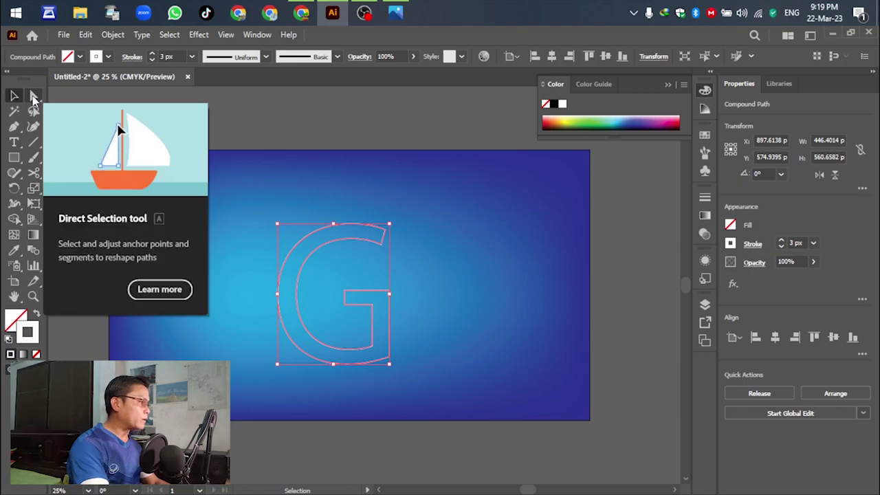
Delete the short end segment of the G's upper arm with the Direct Selection tool, and select the whole remaining path
{"action": "left_click", "coordinate": [34, 98]}
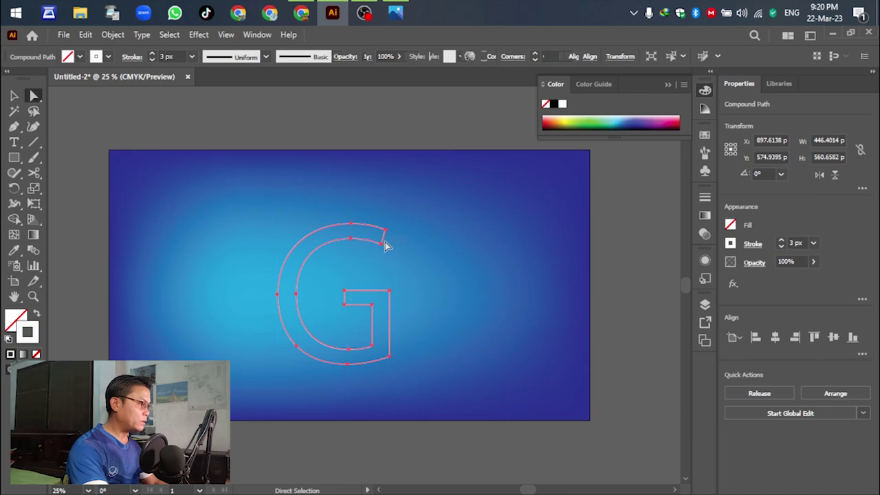
{"action": "left_click", "coordinate": [383, 241]}
{"action": "left_click", "coordinate": [387, 246], "text": "alt"}
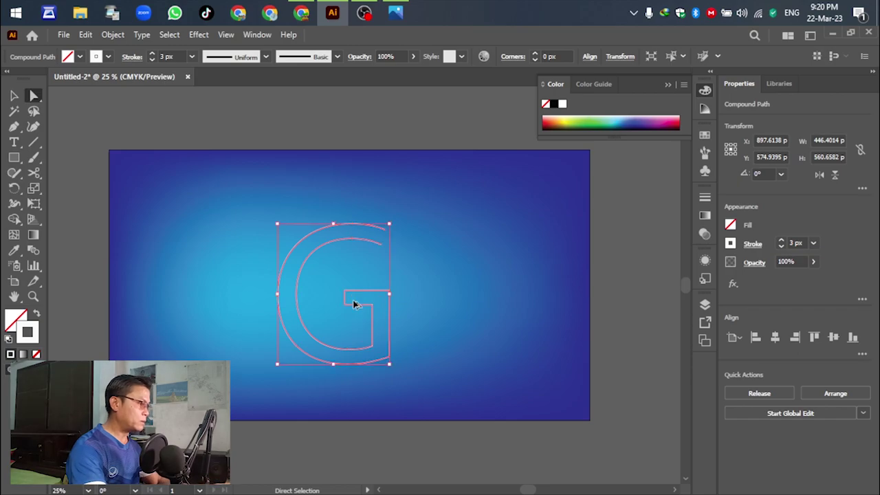
Delete the short vertical end segment of the G's crossbar so the inner and outer contours are separated
{"action": "scroll", "coordinate": [352, 303], "scroll_direction": "up", "scroll_amount": 3}
{"action": "key", "text": "a"}
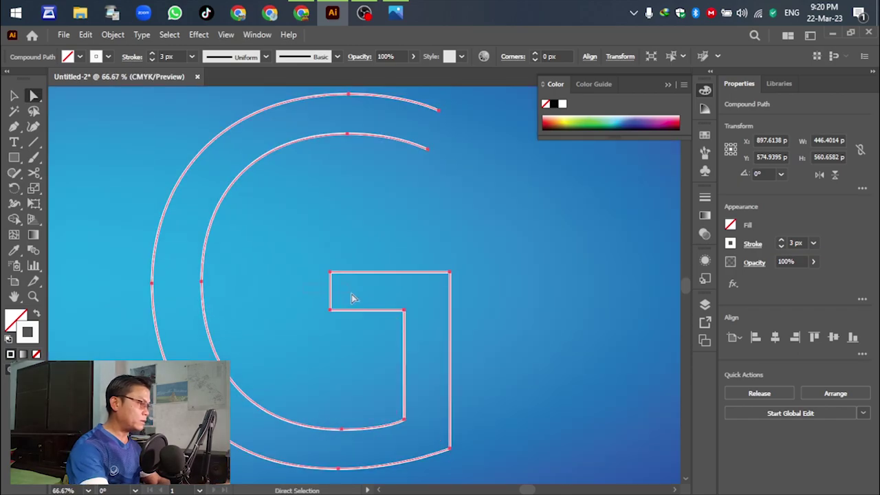
{"action": "left_click", "coordinate": [352, 298]}
{"action": "scroll", "coordinate": [440, 294], "scroll_direction": "down", "scroll_amount": 2}
{"action": "scroll", "coordinate": [481, 330], "scroll_direction": "up", "scroll_amount": 3}
Delete the G's entire inner contour with the Direct Selection tool, keeping only the outer path
{"action": "left_click", "coordinate": [340, 202]}
{"action": "left_click", "coordinate": [271, 167]}
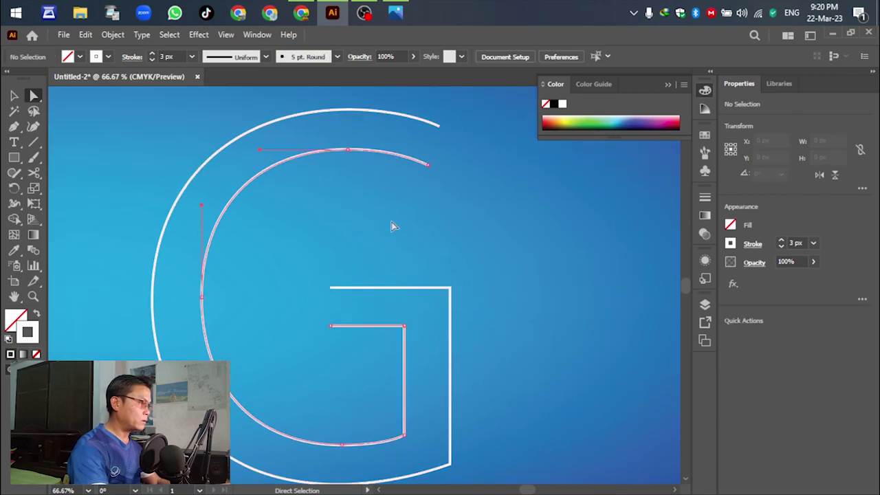
{"action": "key", "text": "Delete"}
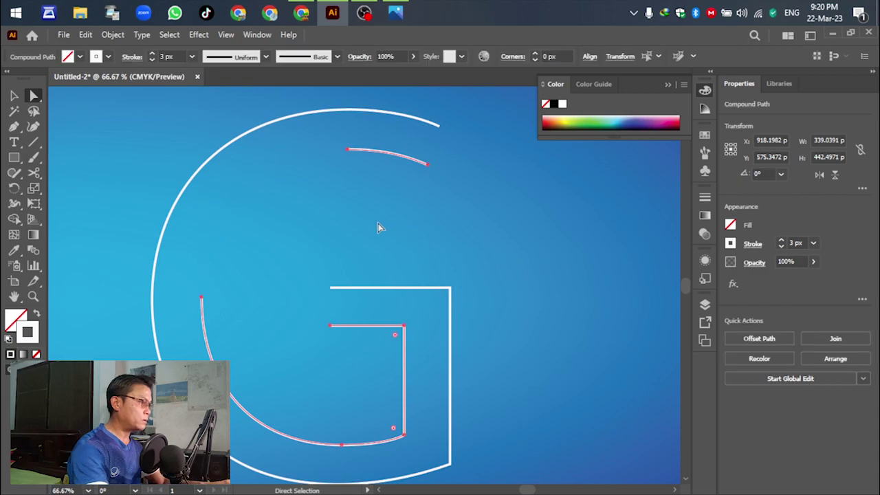
{"action": "key", "text": "Delete"}
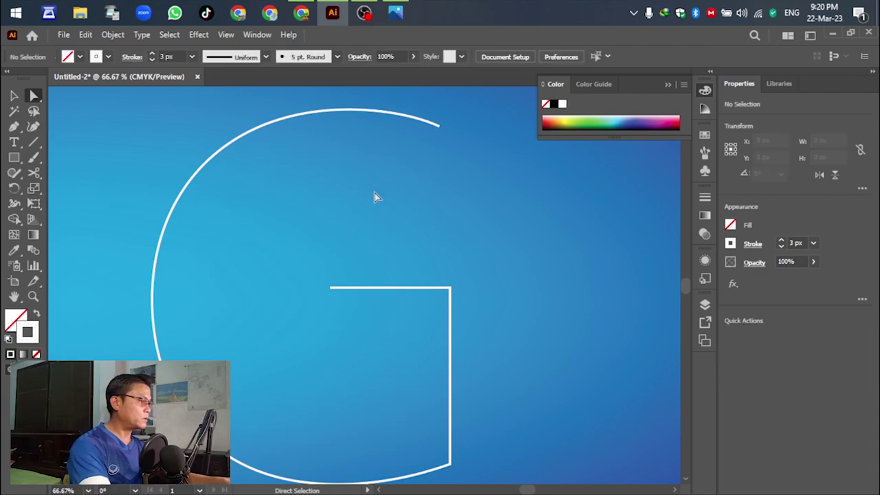
{"action": "scroll", "coordinate": [442, 245], "scroll_direction": "down", "scroll_amount": 3}
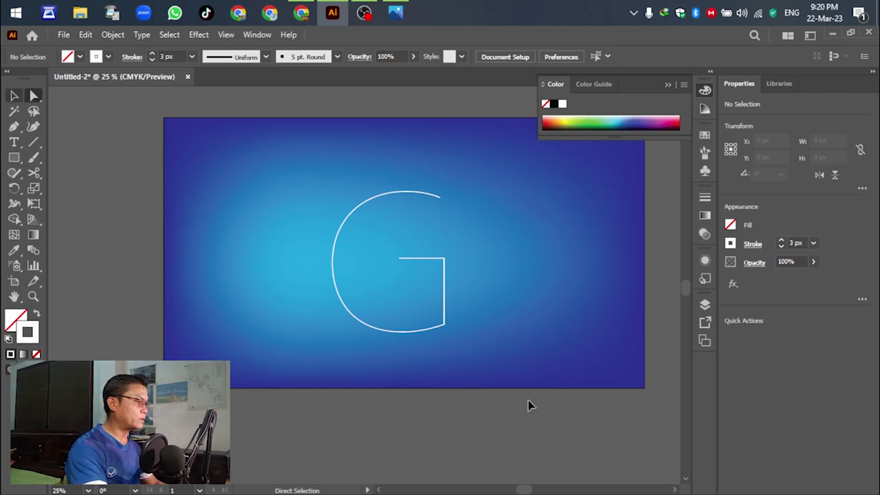
Release the compound path of the remaining G outline and deselect it
{"action": "left_click_drag", "start_coordinate": [295, 165], "coordinate": [382, 210]}
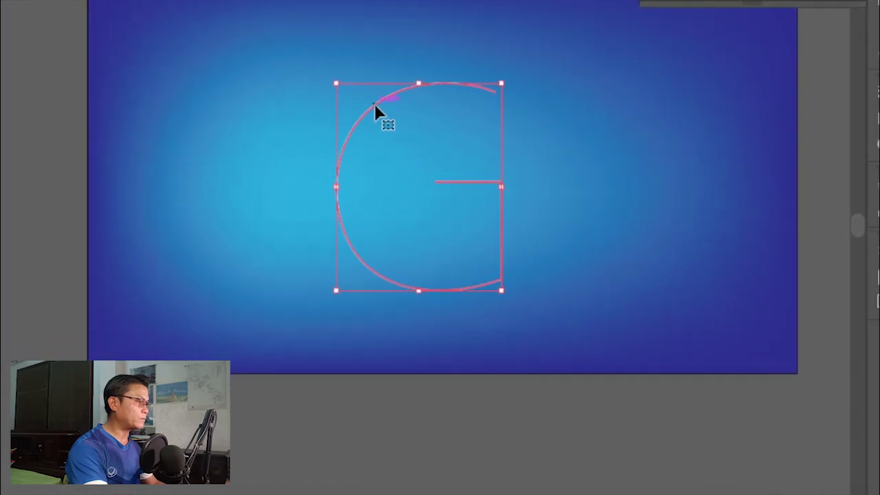
{"action": "right_click", "coordinate": [366, 163]}
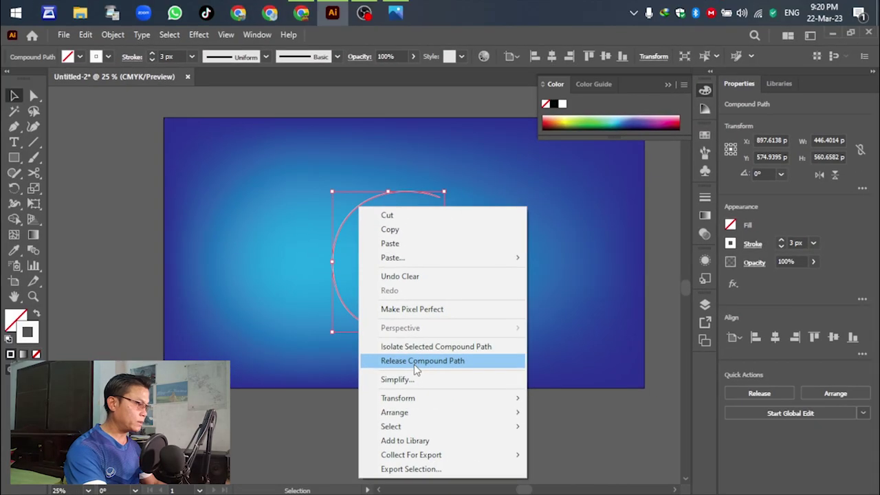
{"action": "left_click", "coordinate": [416, 362]}
{"action": "key", "text": "ctrl+h"}
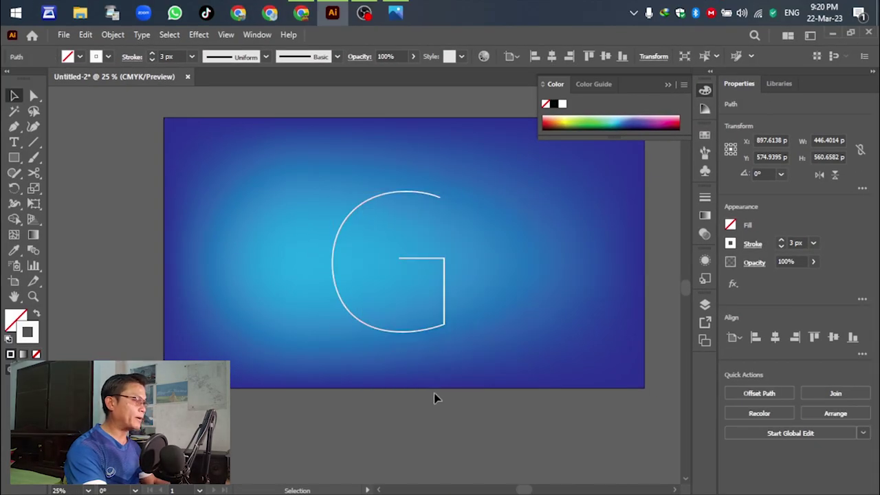
{"action": "scroll", "coordinate": [453, 355], "scroll_direction": "up", "scroll_amount": 1}
{"action": "left_click", "coordinate": [471, 361]}
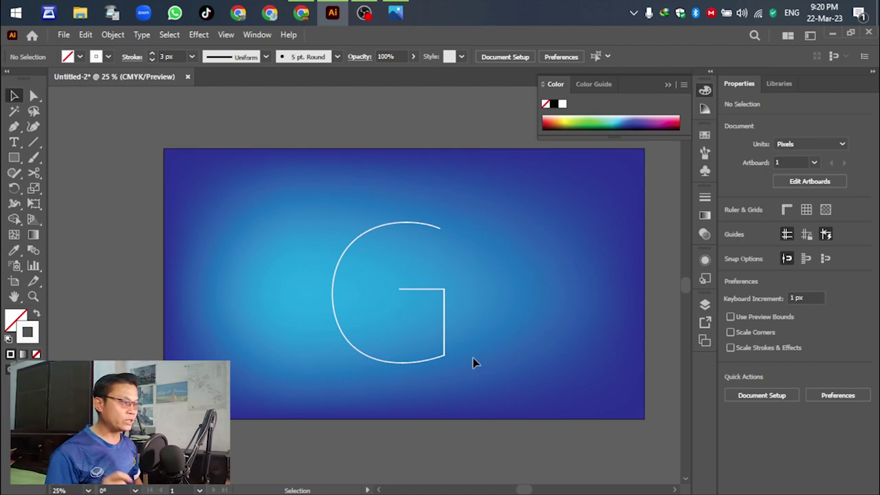
Check the finished G in the Photos reference image, and draw a circle about 162 px wide in the artboard's upper-left corner
{"action": "left_click", "coordinate": [395, 10]}
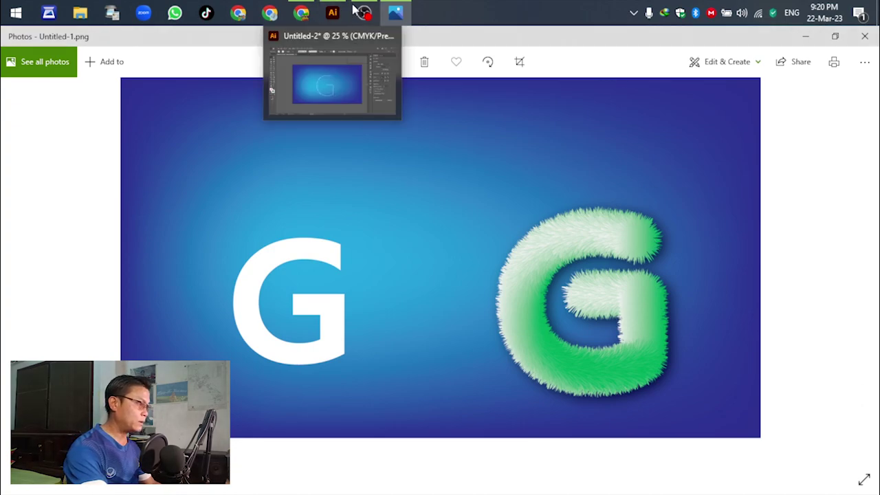
{"action": "left_click", "coordinate": [330, 11]}
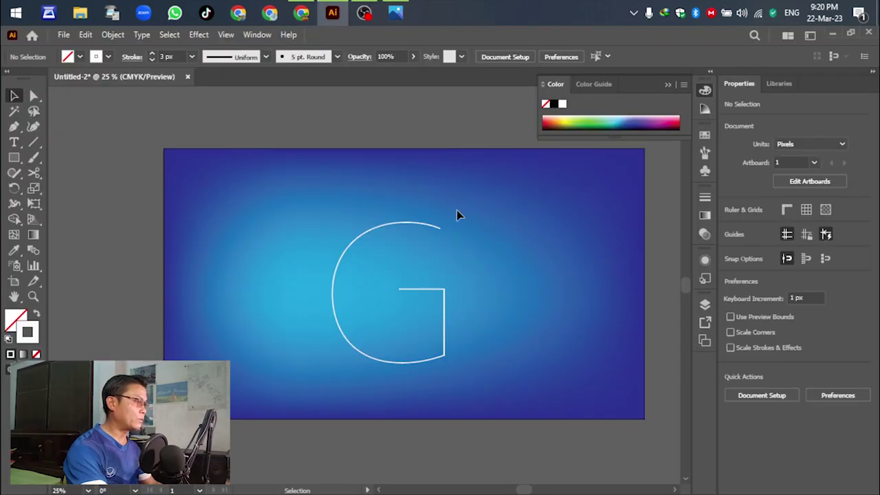
{"action": "left_click", "coordinate": [14, 158]}
{"action": "left_click", "coordinate": [71, 189]}
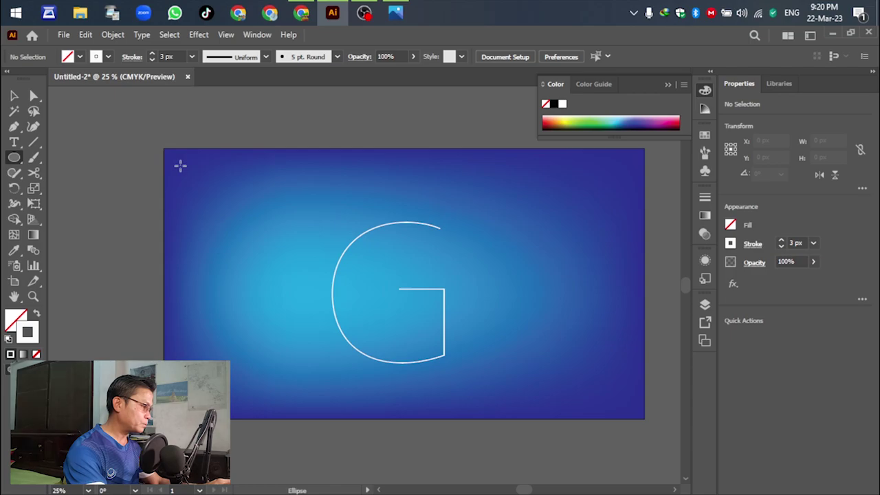
{"action": "left_click_drag", "start_coordinate": [180, 165], "coordinate": [221, 200]}
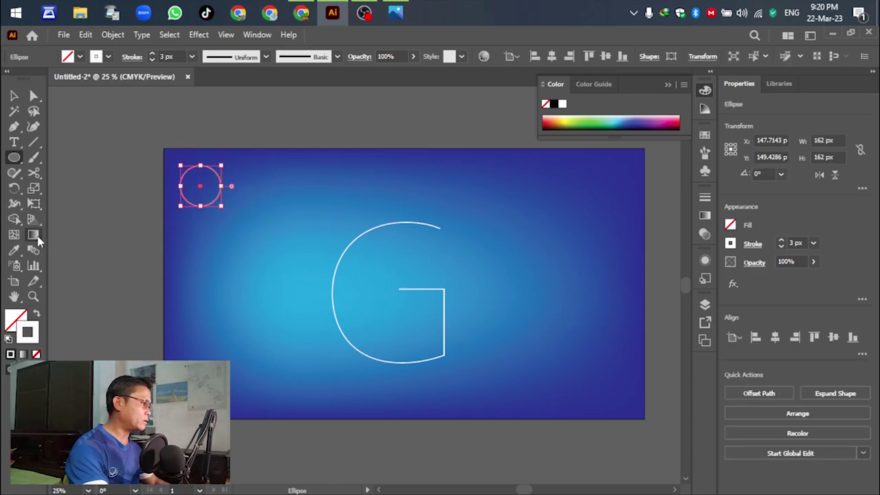
Fill the circle with the white-to-black linear gradient
{"action": "left_click", "coordinate": [33, 235]}
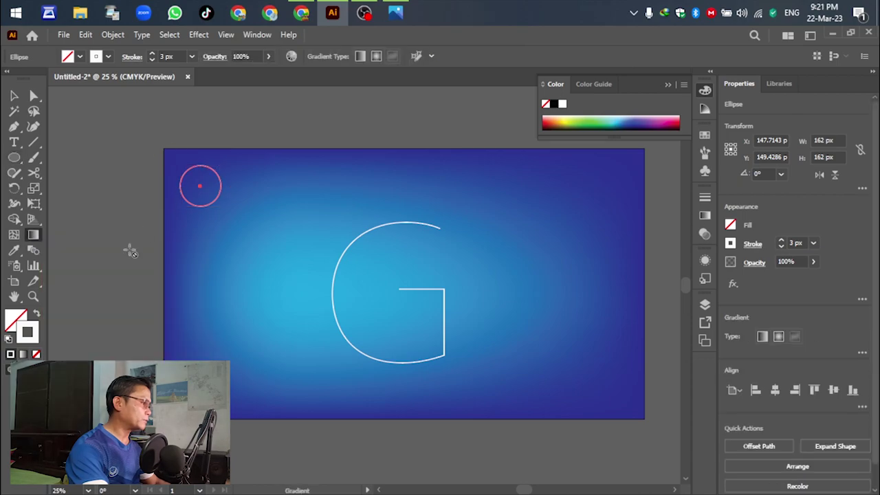
{"action": "key", "text": "v"}
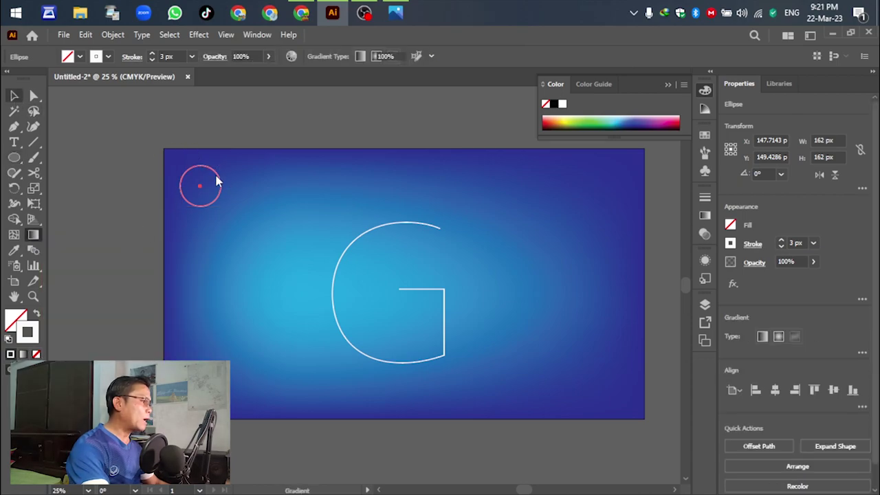
{"action": "left_click", "coordinate": [221, 184]}
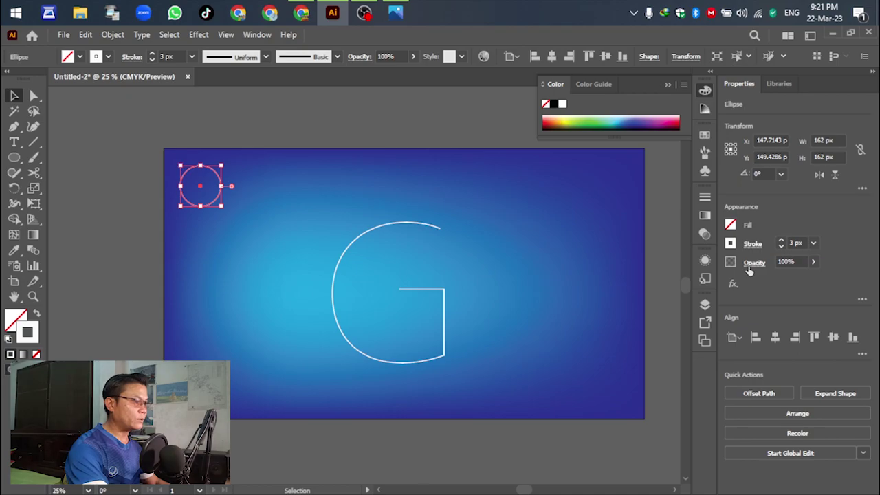
{"action": "left_click", "coordinate": [706, 217]}
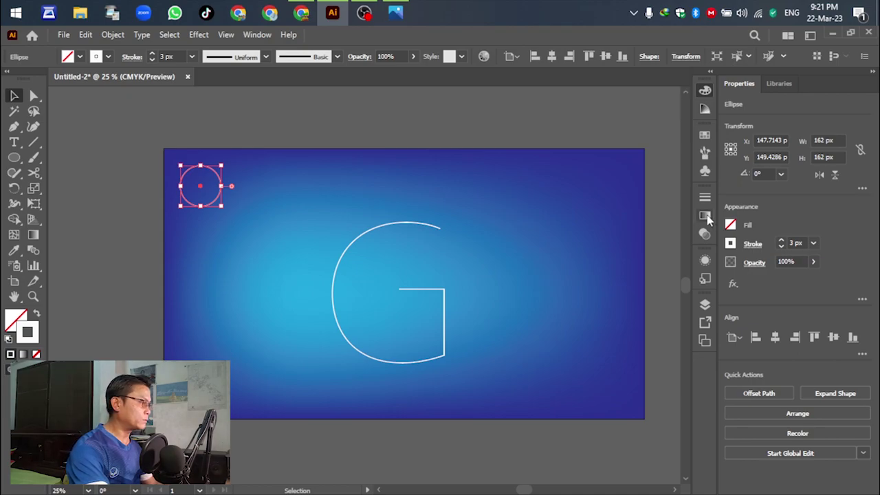
{"action": "left_click", "coordinate": [706, 217]}
{"action": "left_click", "coordinate": [555, 214]}
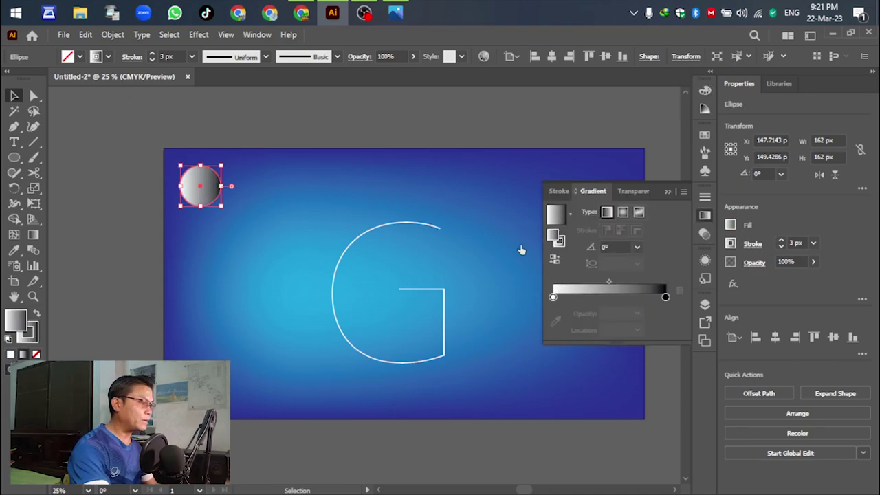
Compare the colours with the reference image in Photos, and change the gradient's black end stop to green
{"action": "double_click", "coordinate": [553, 313]}
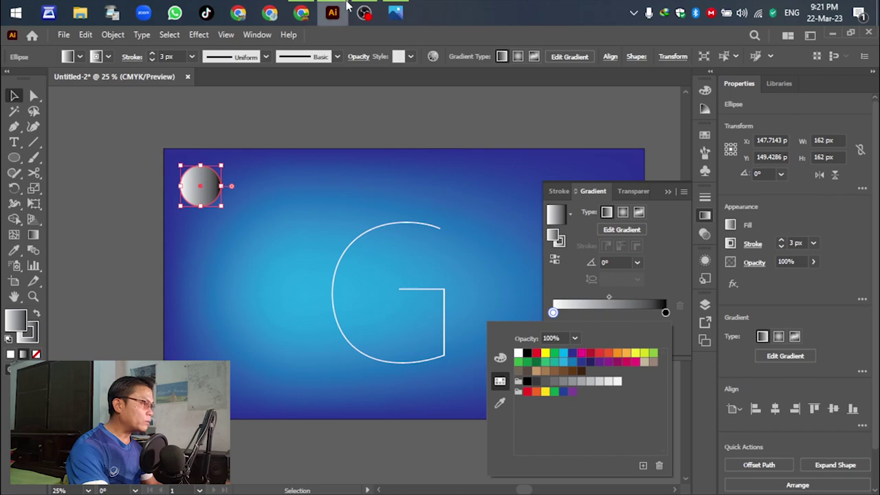
{"action": "left_click", "coordinate": [396, 8]}
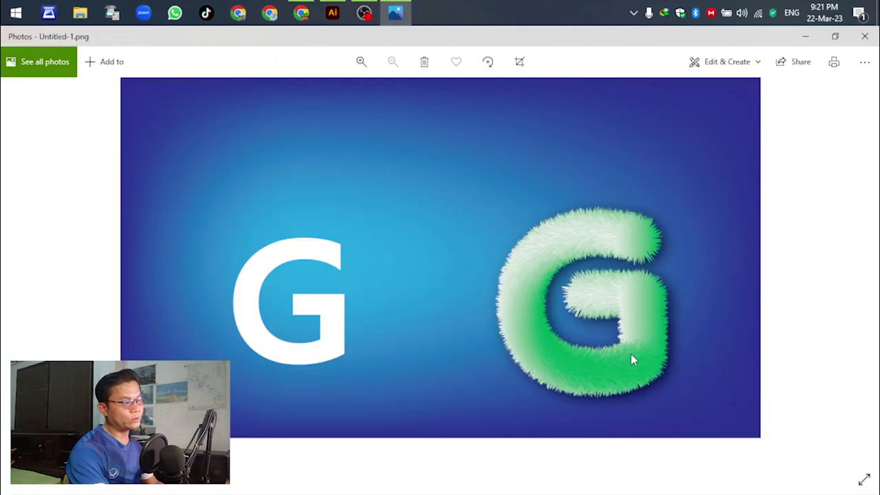
{"action": "left_click", "coordinate": [332, 13]}
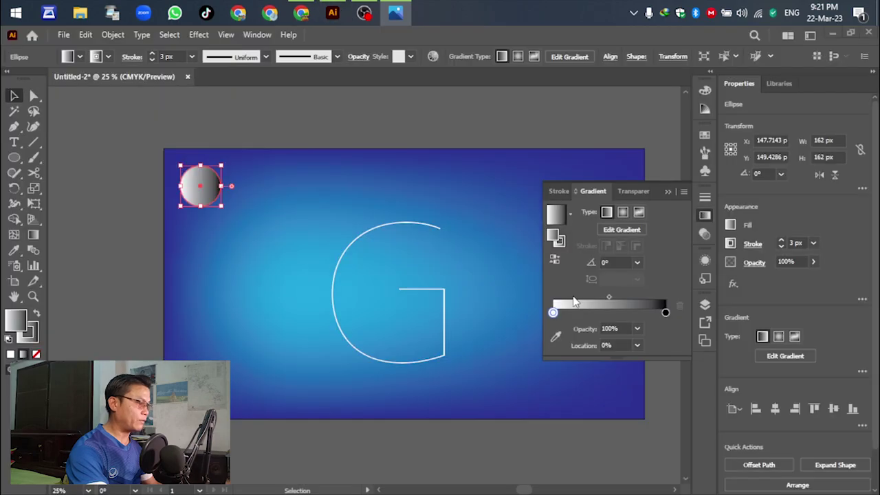
{"action": "double_click", "coordinate": [665, 312]}
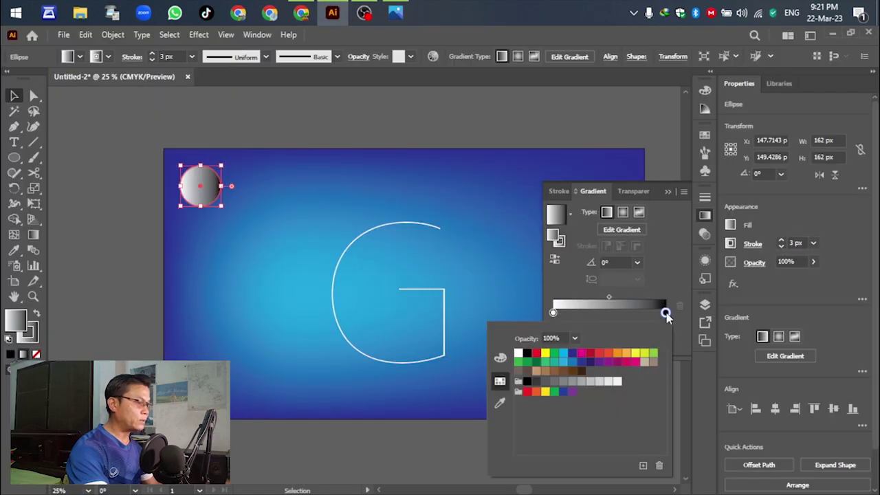
{"action": "left_click", "coordinate": [554, 392]}
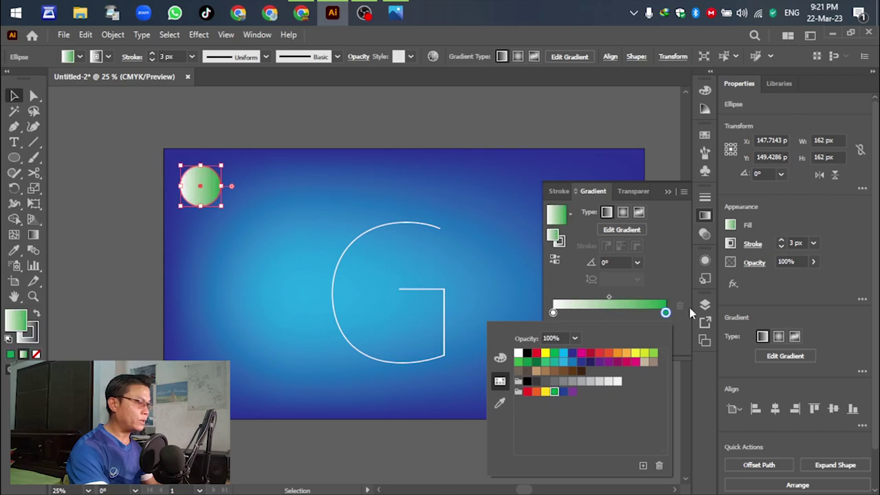
{"action": "left_click", "coordinate": [454, 443]}
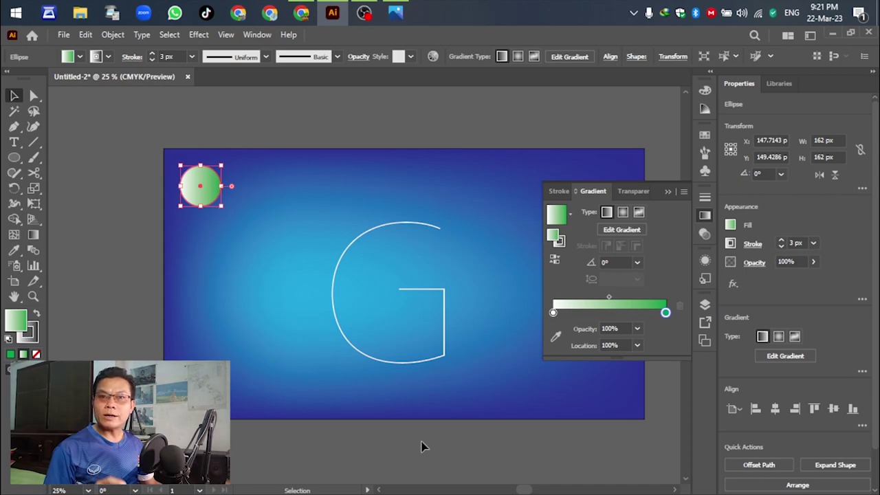
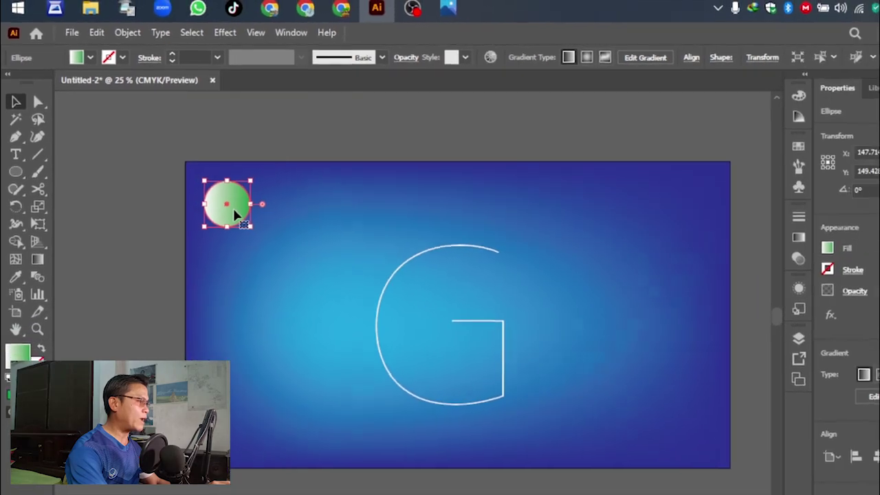
Duplicate the gradient circle horizontally, placing the copy about 1067 px to the right of the original
{"action": "left_click_drag", "start_coordinate": [284, 242], "coordinate": [554, 246]}
{"action": "left_click_drag", "start_coordinate": [398, 191], "coordinate": [466, 186]}
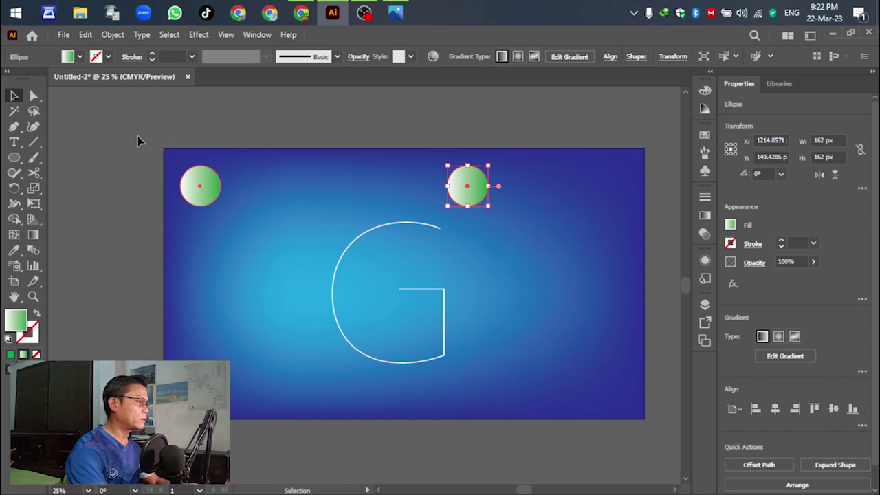
Set the blend spacing to 250 specified steps and make a blend between the two gradient circles
{"action": "left_click_drag", "start_coordinate": [137, 136], "coordinate": [557, 215]}
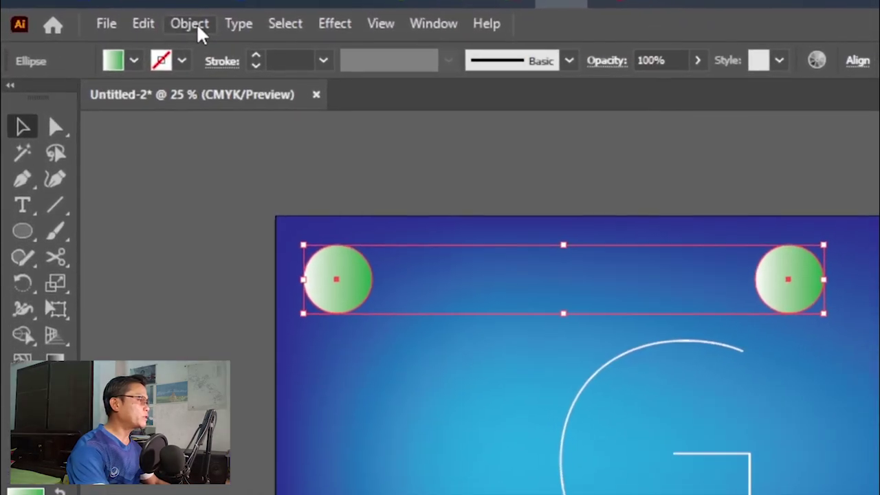
{"action": "left_click", "coordinate": [197, 28]}
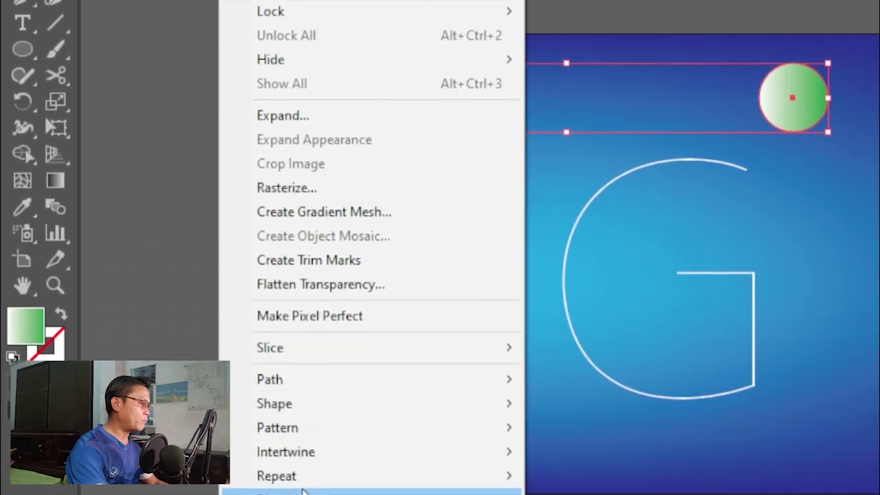
{"action": "mouse_move", "coordinate": [304, 393]}
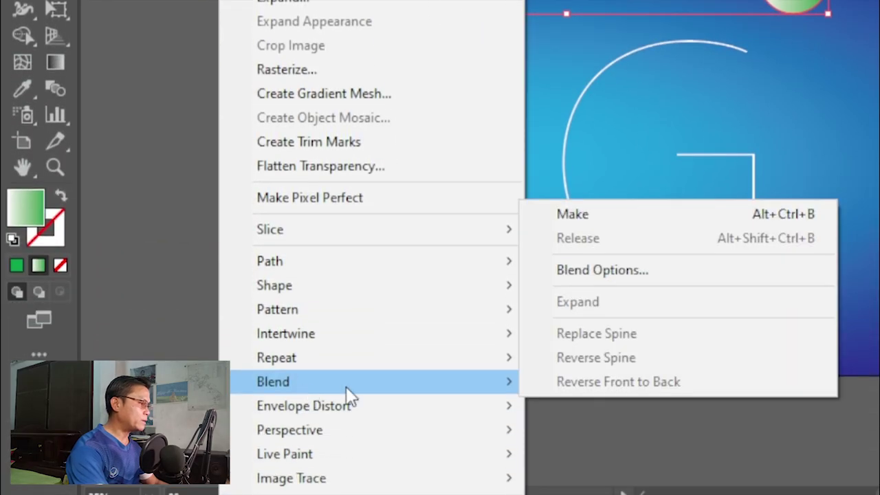
{"action": "mouse_move", "coordinate": [427, 358]}
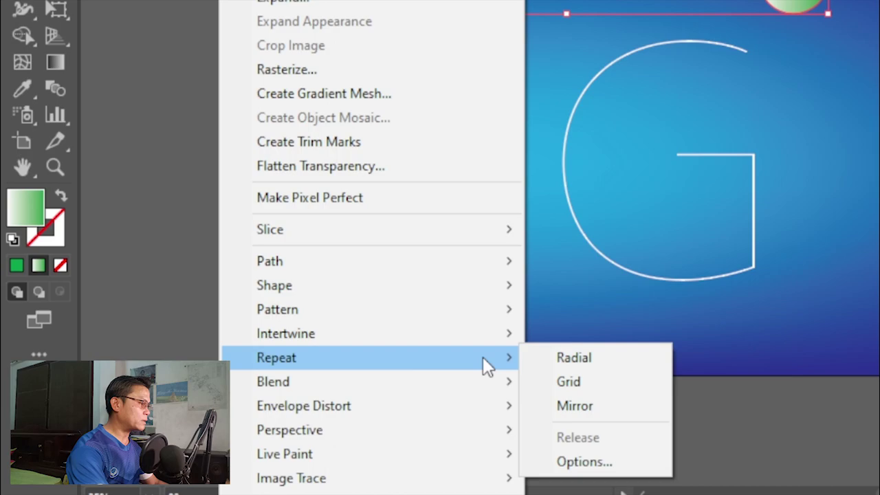
{"action": "mouse_move", "coordinate": [540, 382]}
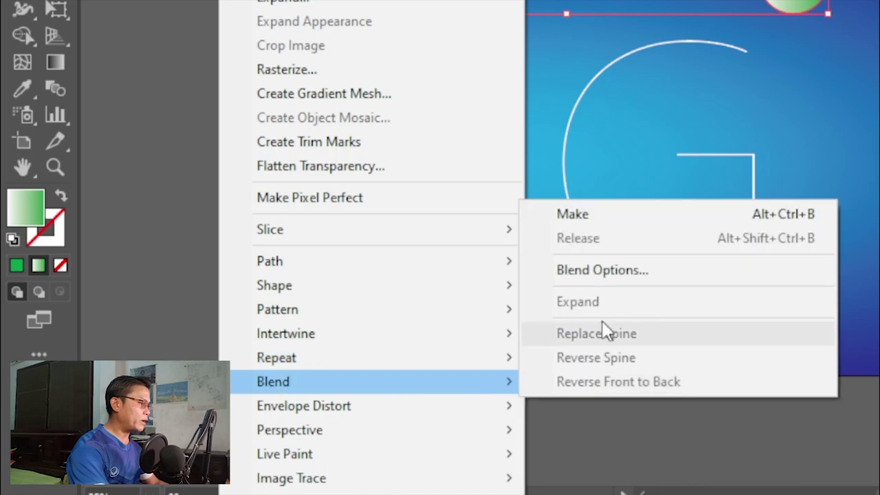
{"action": "left_click", "coordinate": [604, 270]}
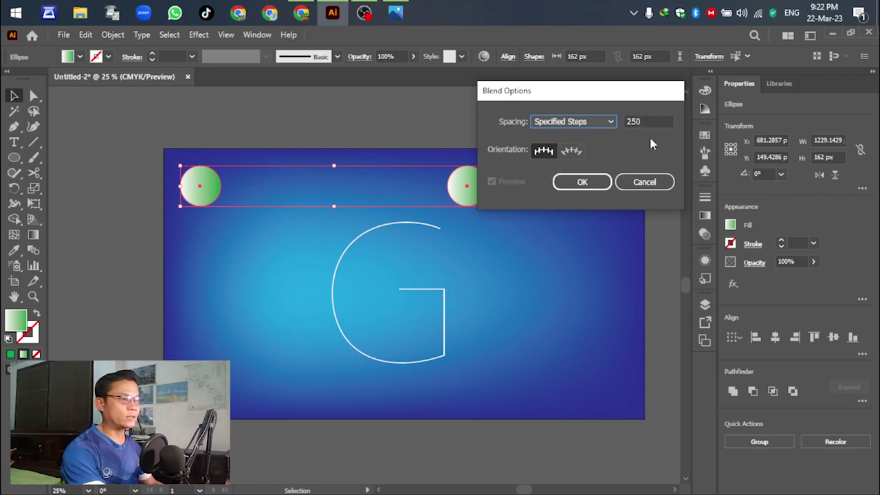
{"action": "left_click", "coordinate": [598, 186]}
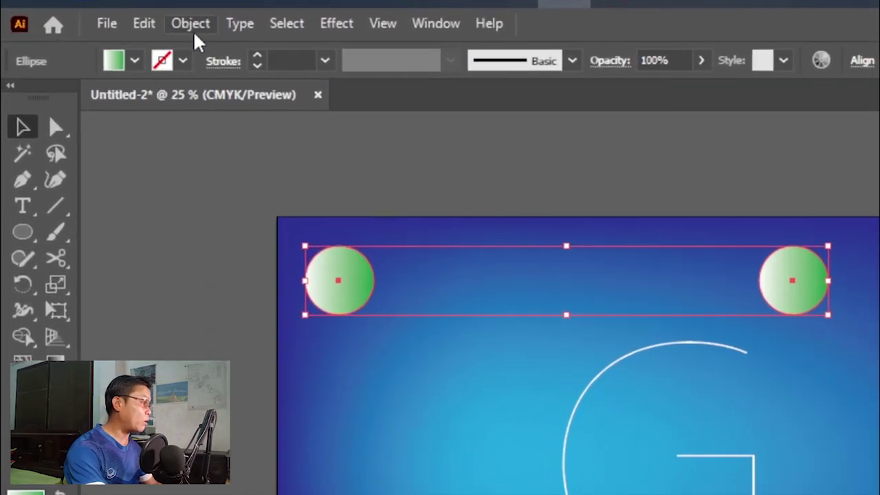
{"action": "left_click", "coordinate": [195, 24]}
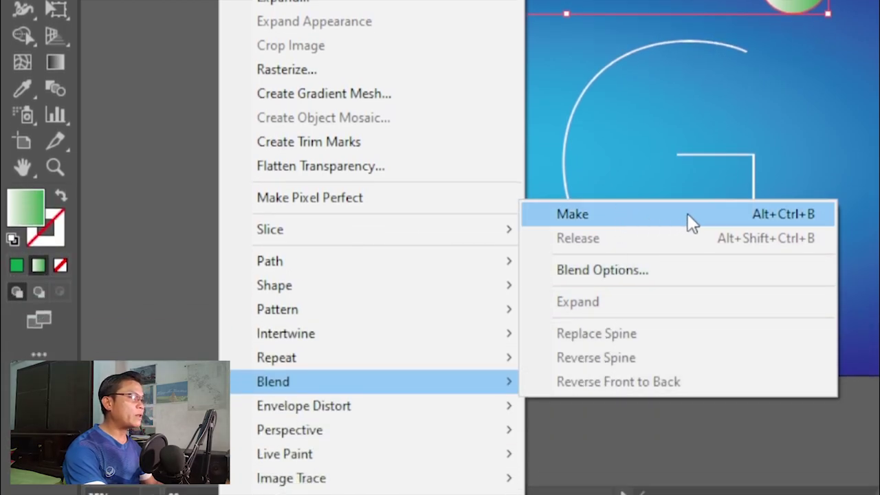
{"action": "left_click", "coordinate": [687, 213]}
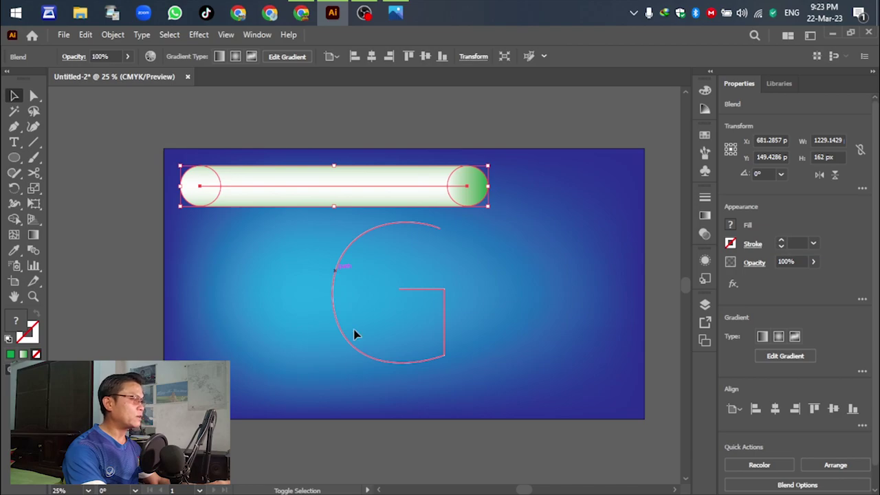
Replace the spine of the gradient-circle blend with the open G path
{"action": "left_click", "coordinate": [360, 238], "text": "shift"}
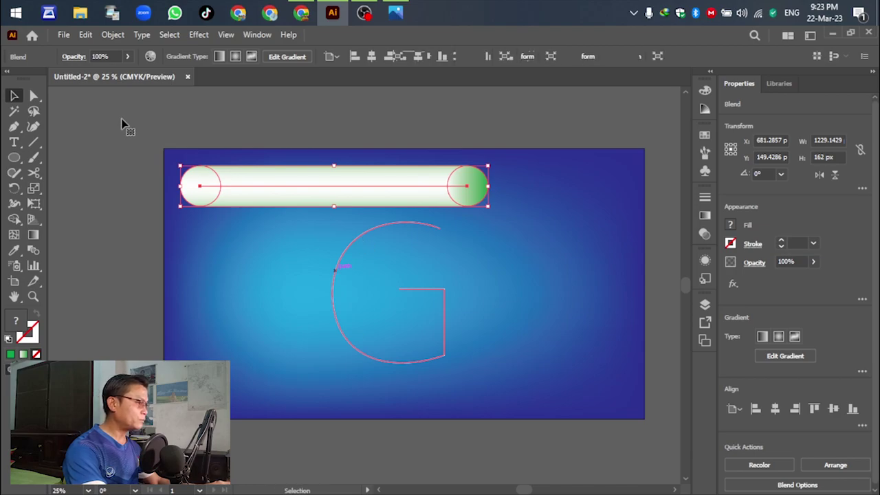
{"action": "key", "text": "ctrl+h"}
{"action": "left_click", "coordinate": [573, 163]}
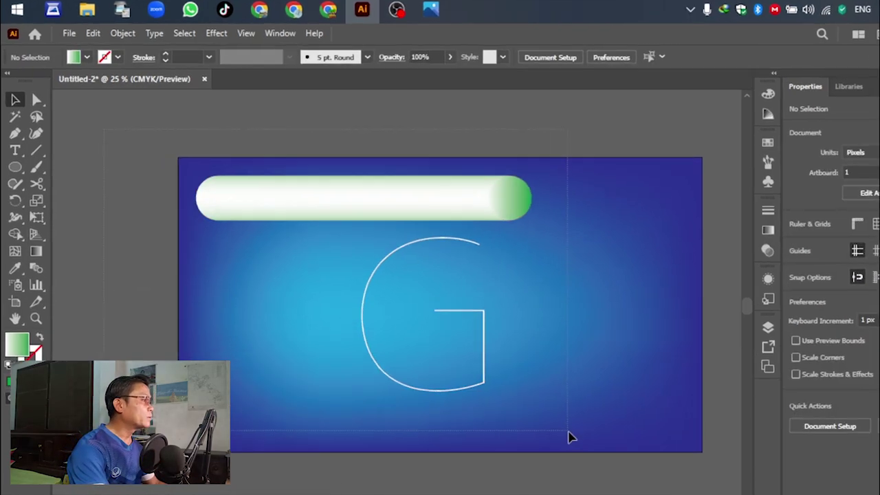
{"action": "key", "text": "ctrl+a"}
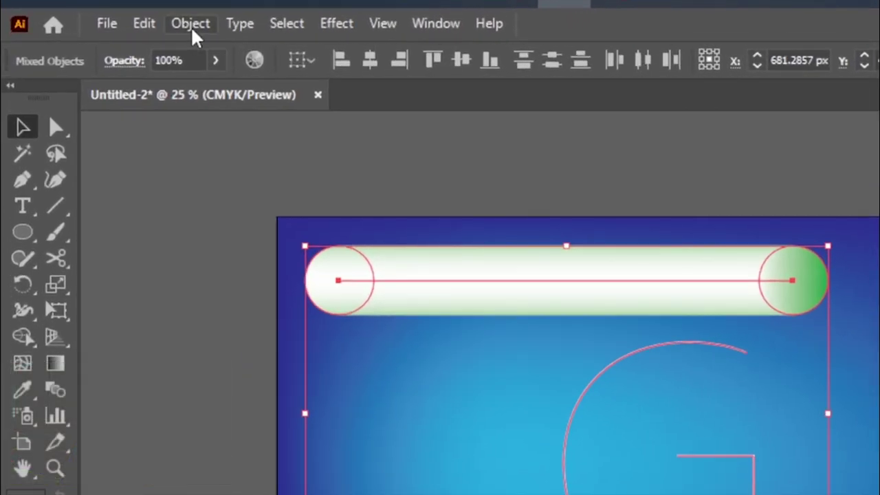
{"action": "left_click", "coordinate": [191, 26]}
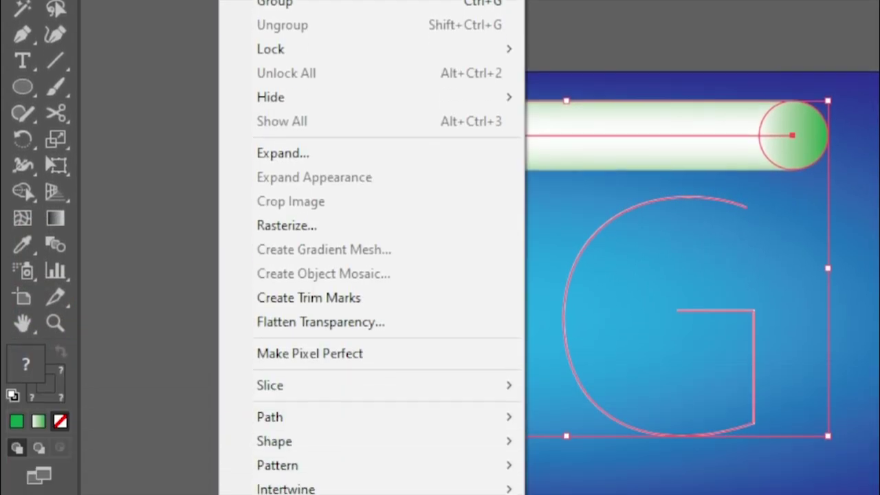
{"action": "mouse_move", "coordinate": [310, 494]}
{"action": "mouse_move", "coordinate": [321, 384]}
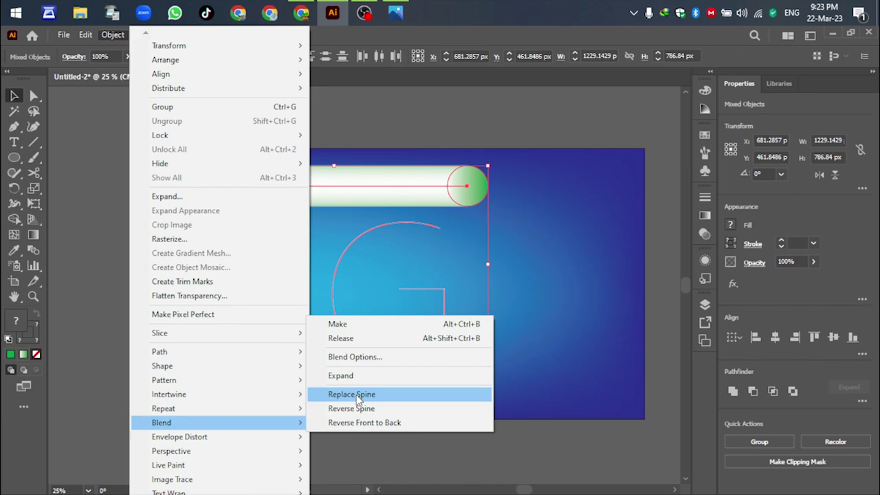
{"action": "left_click", "coordinate": [358, 396]}
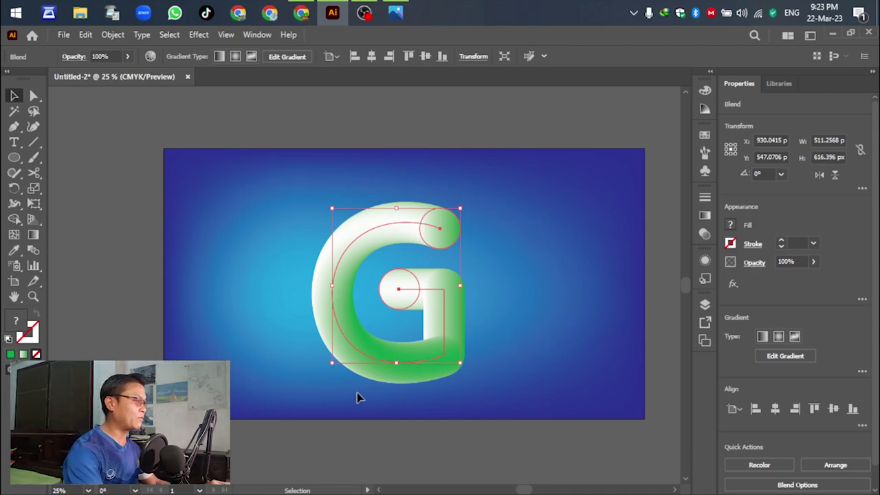
Check the reference image in Photos, and apply a Roughen effect to the G blend with 29% relative size, detail 50/in and smooth points
{"action": "left_click", "coordinate": [395, 12]}
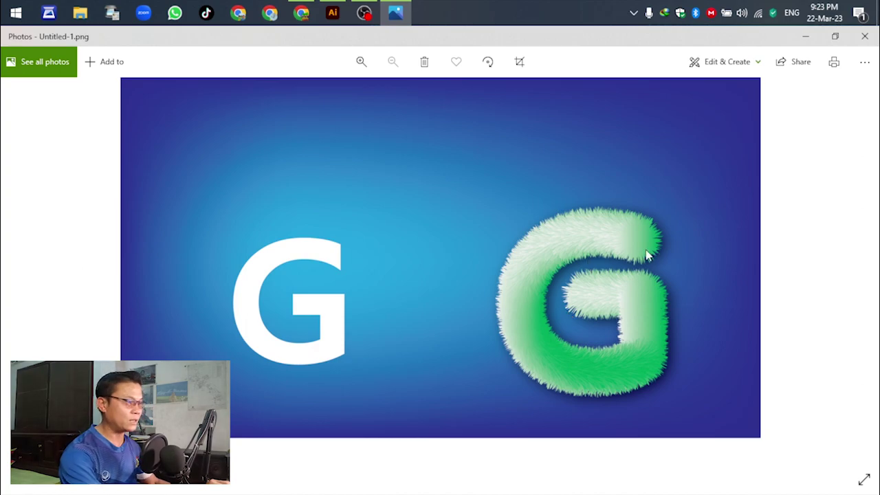
{"action": "left_click", "coordinate": [333, 12]}
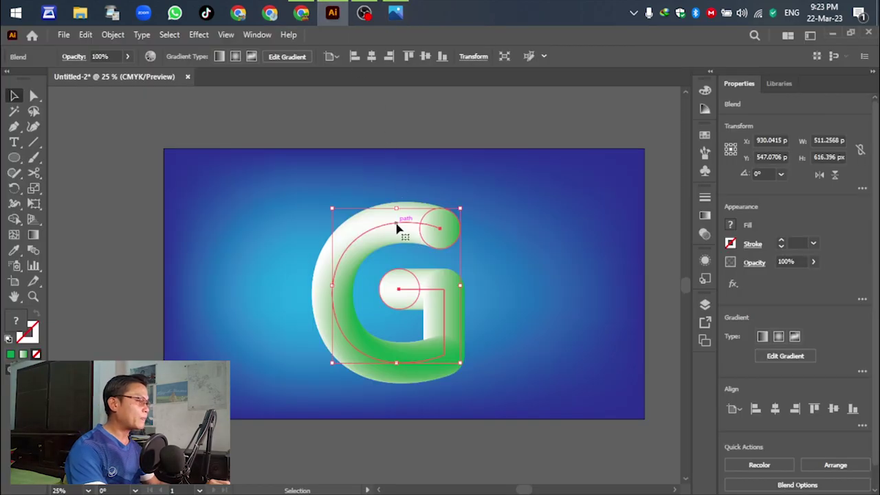
{"action": "left_click", "coordinate": [199, 35]}
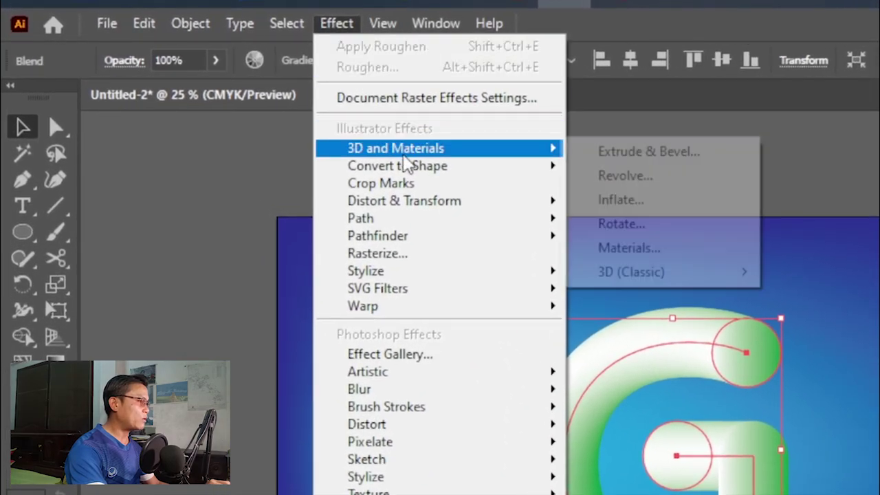
{"action": "mouse_move", "coordinate": [287, 161]}
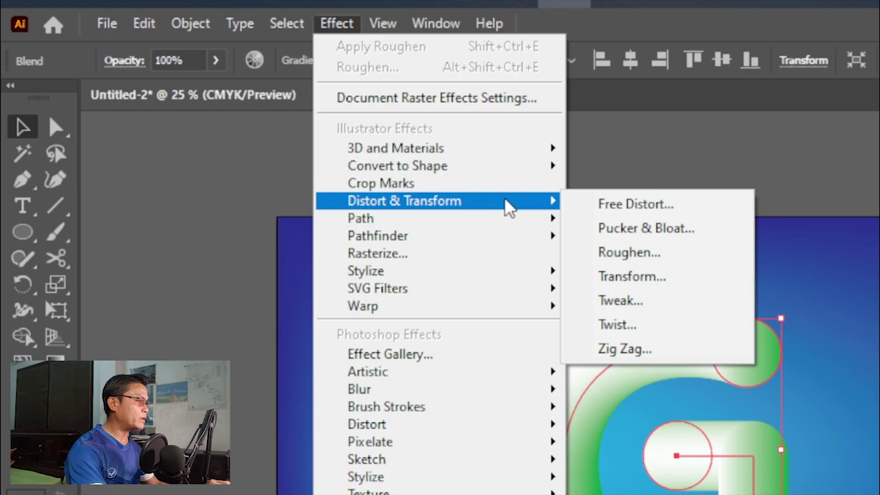
{"action": "left_click", "coordinate": [655, 261]}
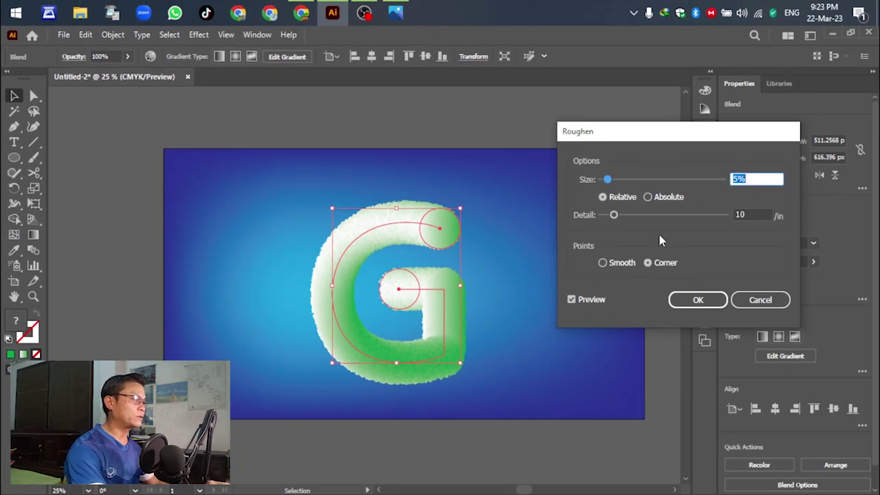
{"action": "left_click", "coordinate": [605, 264]}
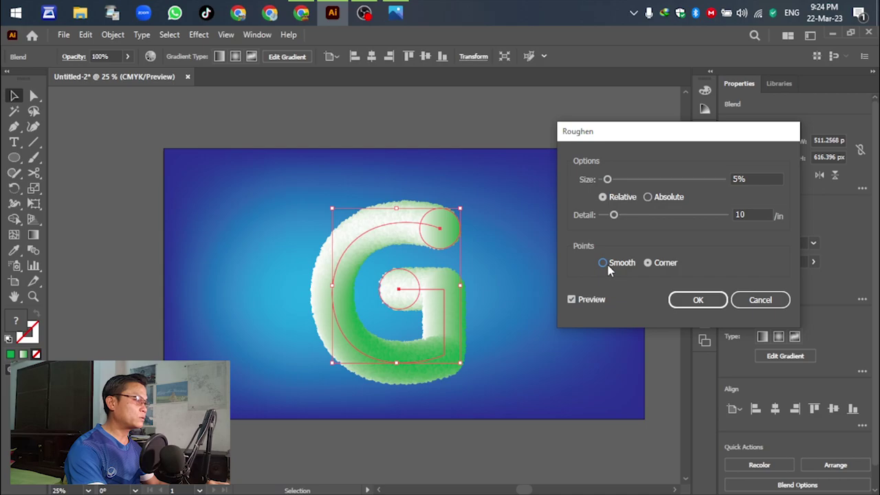
{"action": "left_click", "coordinate": [604, 263]}
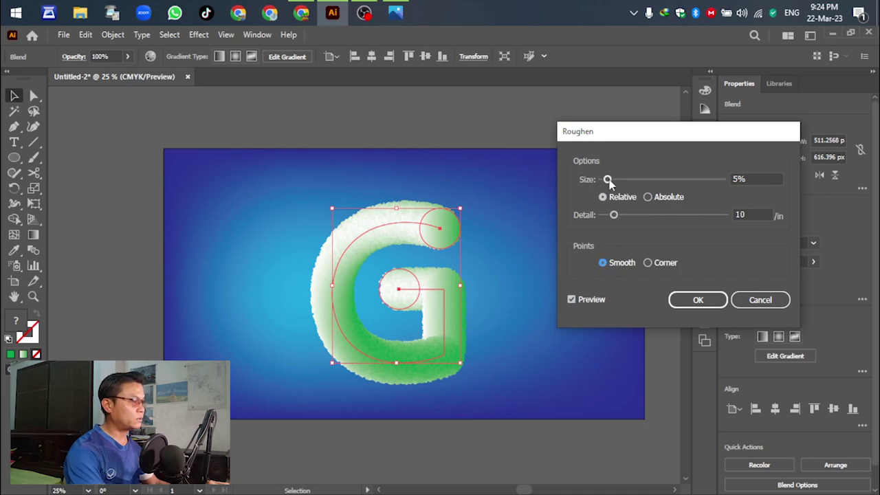
{"action": "left_click_drag", "start_coordinate": [608, 180], "coordinate": [652, 182]}
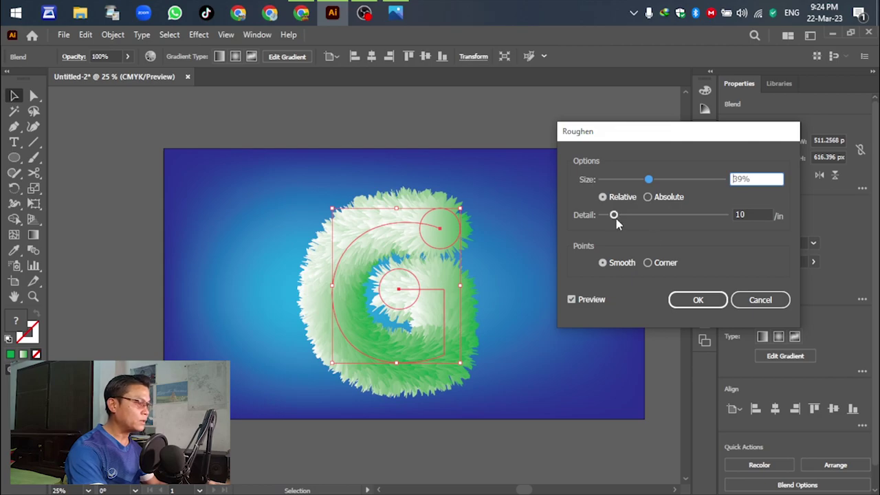
{"action": "left_click_drag", "start_coordinate": [615, 216], "coordinate": [666, 220]}
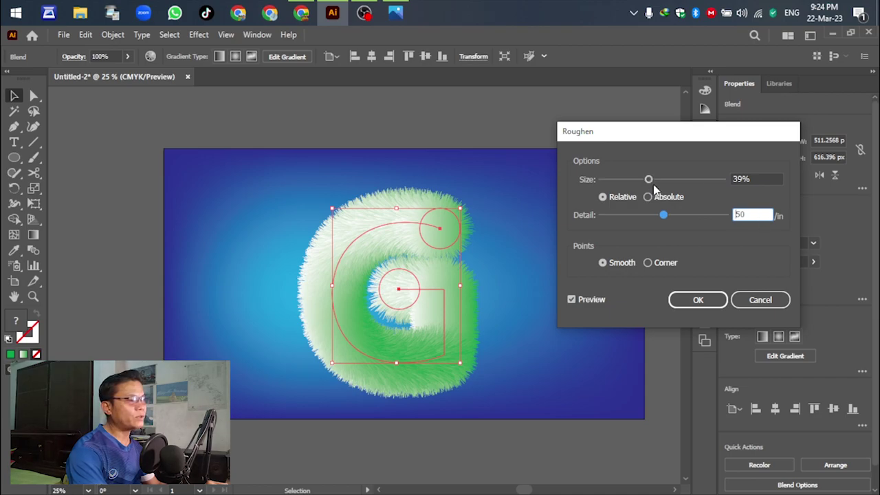
{"action": "left_click_drag", "start_coordinate": [648, 178], "coordinate": [636, 184]}
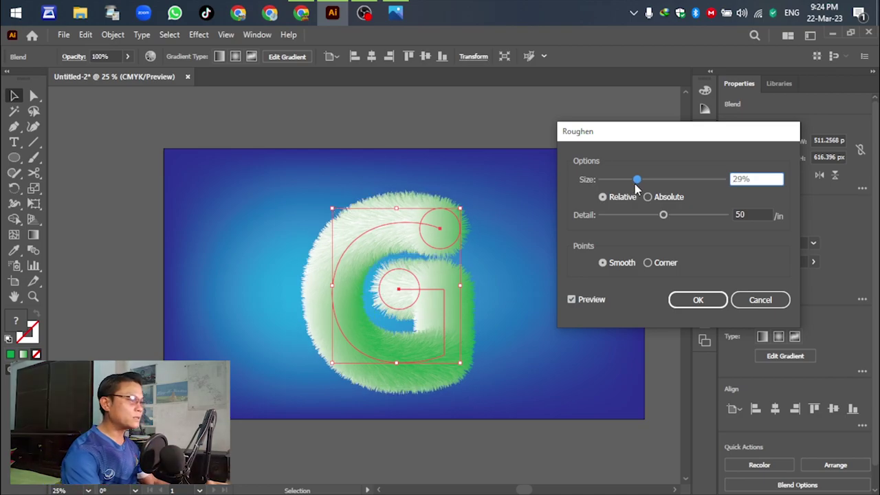
{"action": "left_click", "coordinate": [698, 302]}
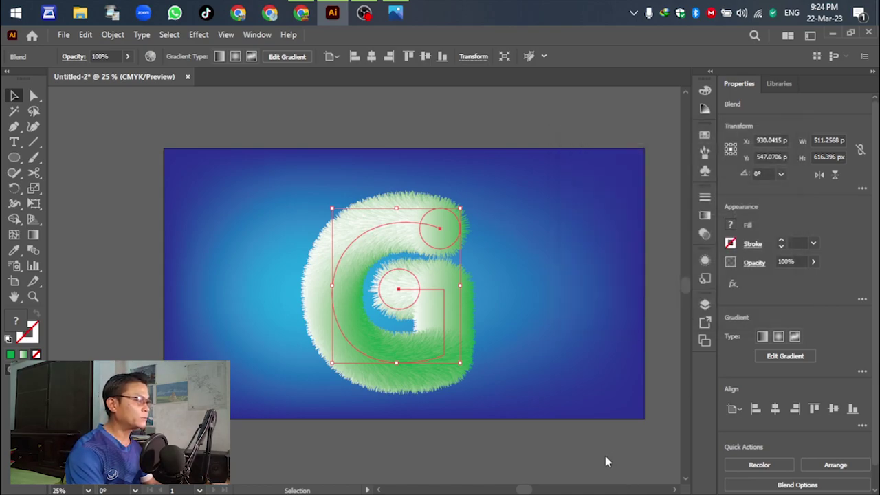
{"action": "left_click", "coordinate": [560, 258]}
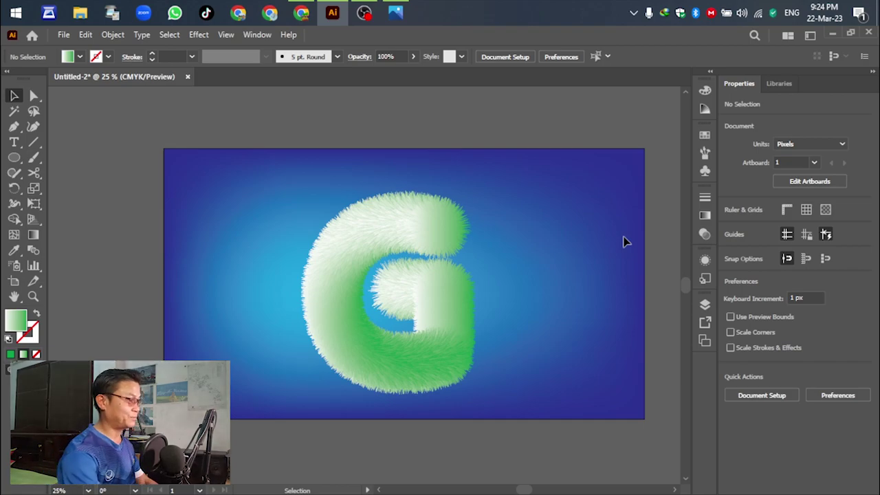
Review the reference in Photos, and give the furry G a black Multiply drop shadow: 81% opacity, 15 px X offset, 10 px Y offset, 20 px blur
{"action": "key", "text": "alt+Tab"}
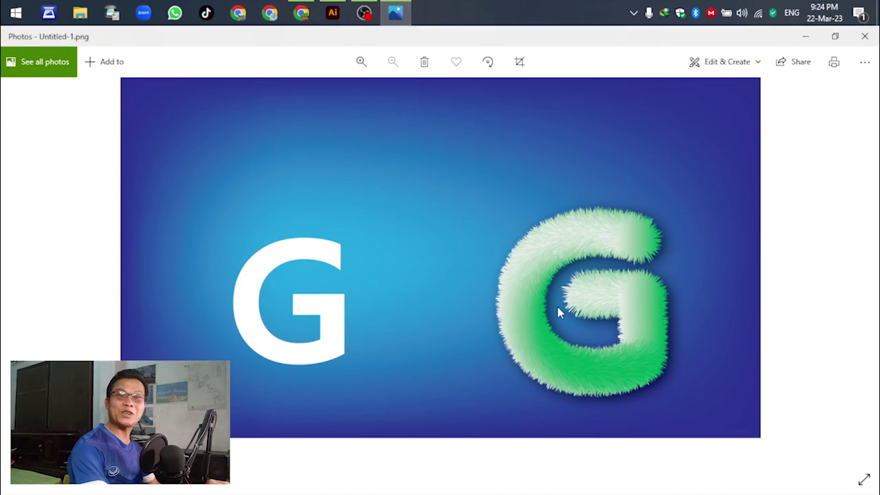
{"action": "left_click", "coordinate": [332, 12]}
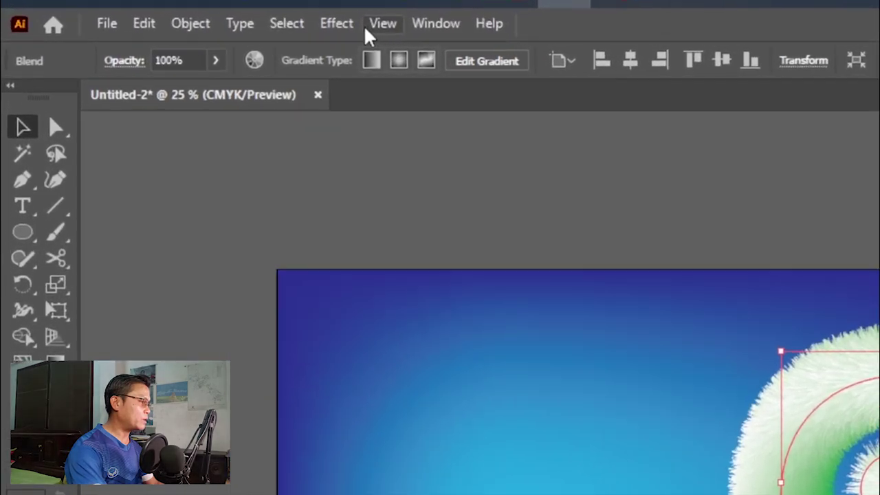
{"action": "left_click", "coordinate": [336, 23]}
{"action": "mouse_move", "coordinate": [451, 275]}
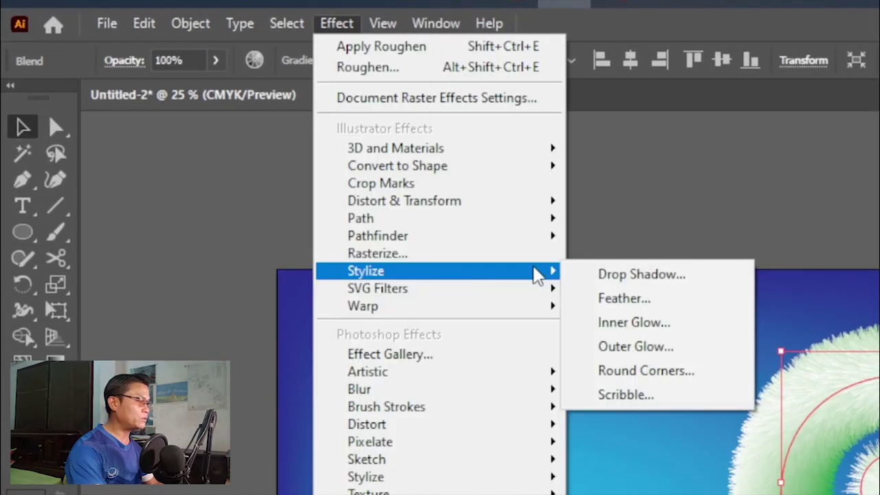
{"action": "left_click", "coordinate": [640, 274]}
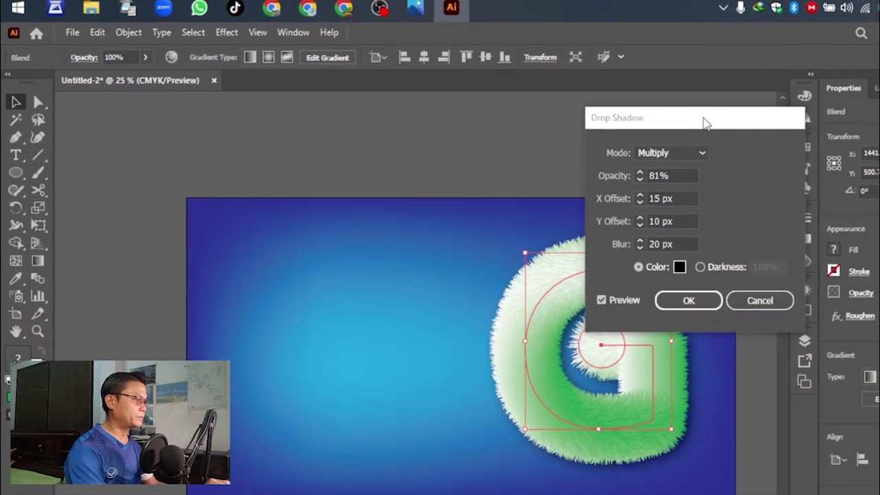
{"action": "left_click_drag", "start_coordinate": [705, 122], "coordinate": [343, 120]}
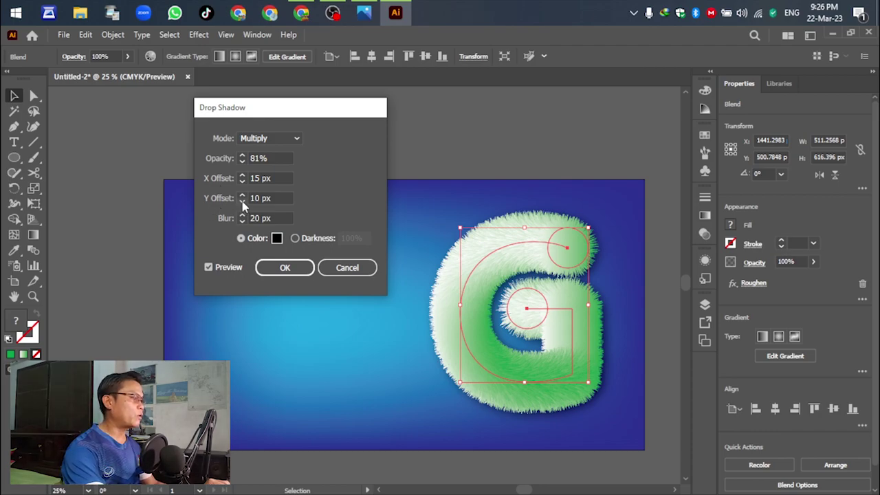
{"action": "left_click", "coordinate": [287, 269]}
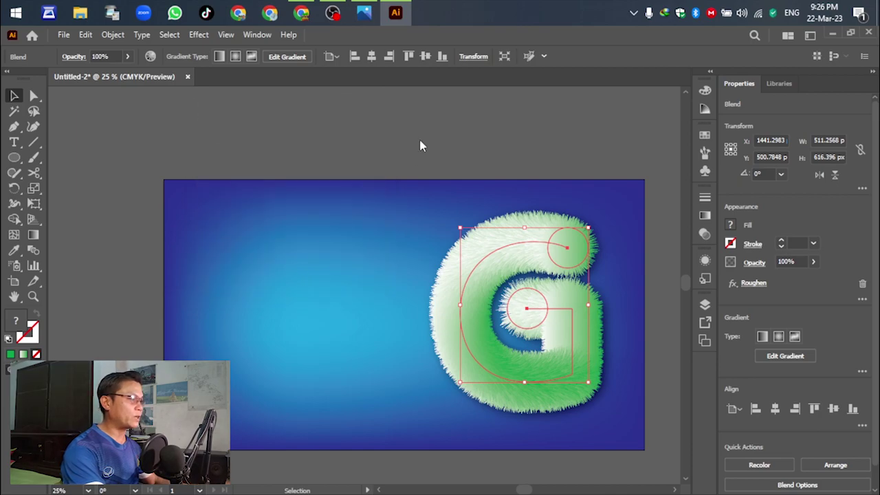
{"action": "left_click", "coordinate": [670, 180]}
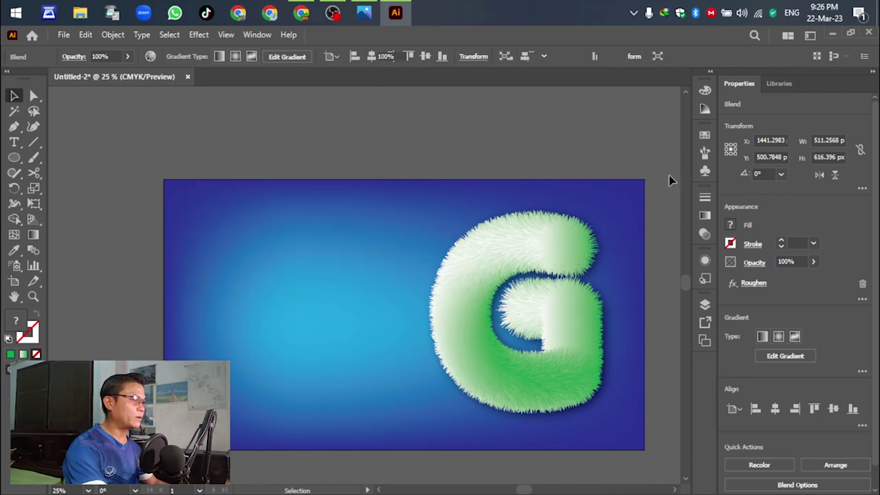